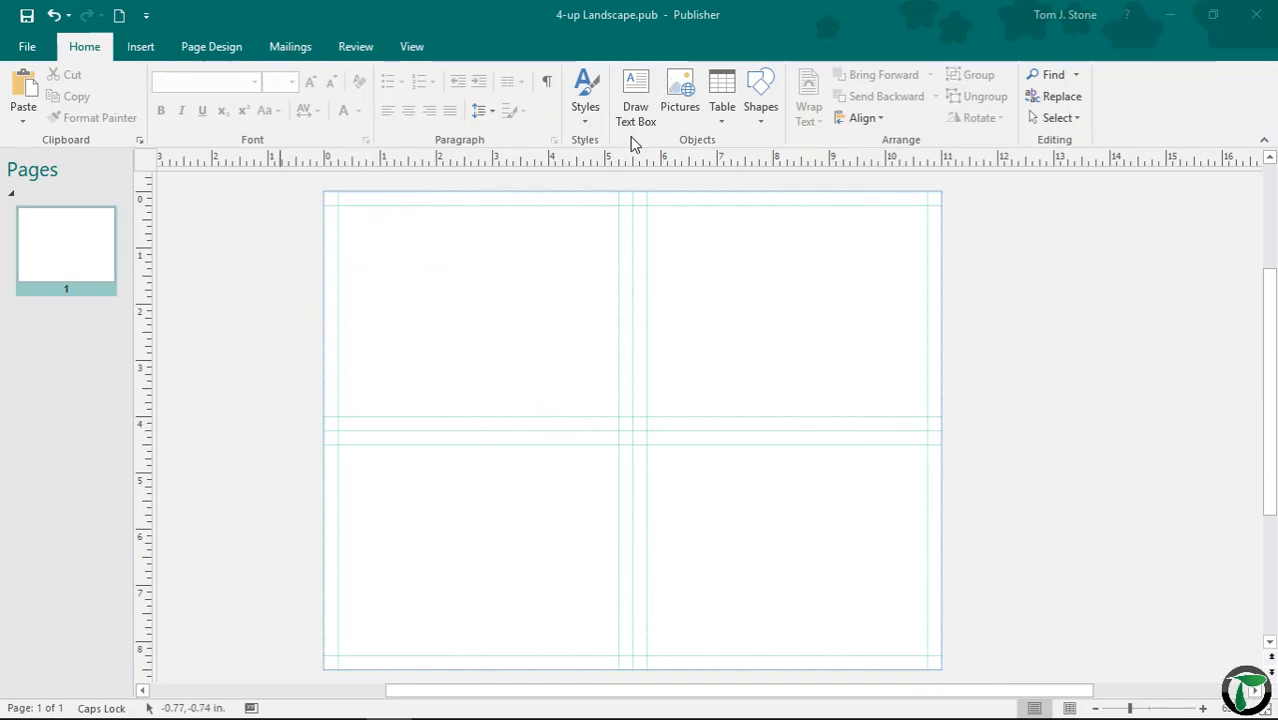
# Draw a text box about 5.02 x 1.59 in at the top of the upper-left card and enter "Alive!"
pyautogui.click(638, 90)
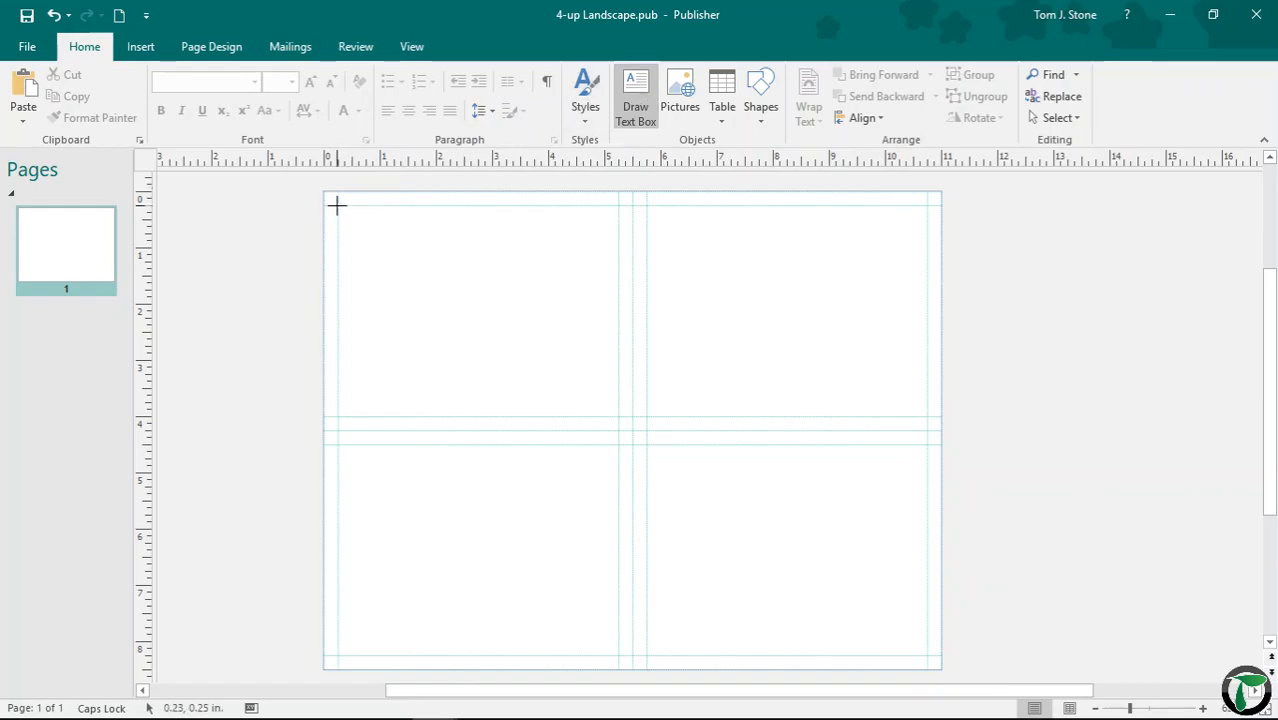
pyautogui.moveTo(336, 205); pyautogui.dragTo(619, 296)
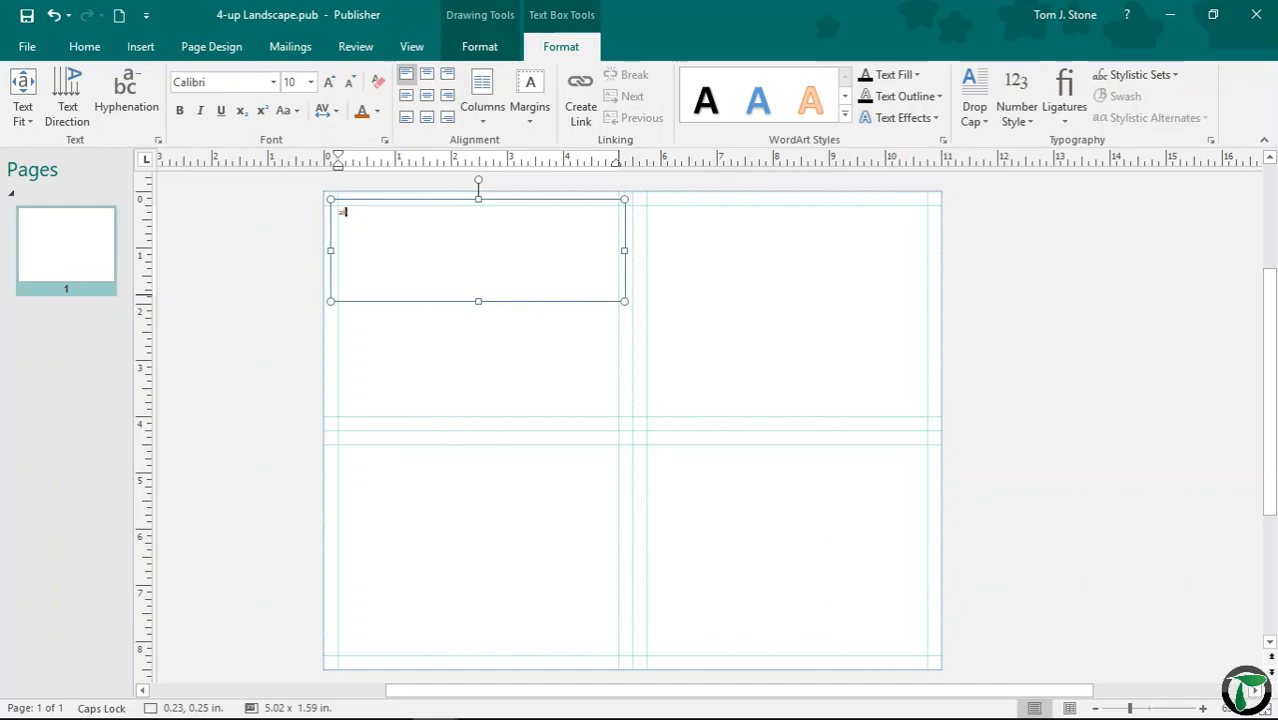
# Enlarge the whole "Alive!" heading text to 80 pt
pyautogui.hotkey('ctrl', 'a')
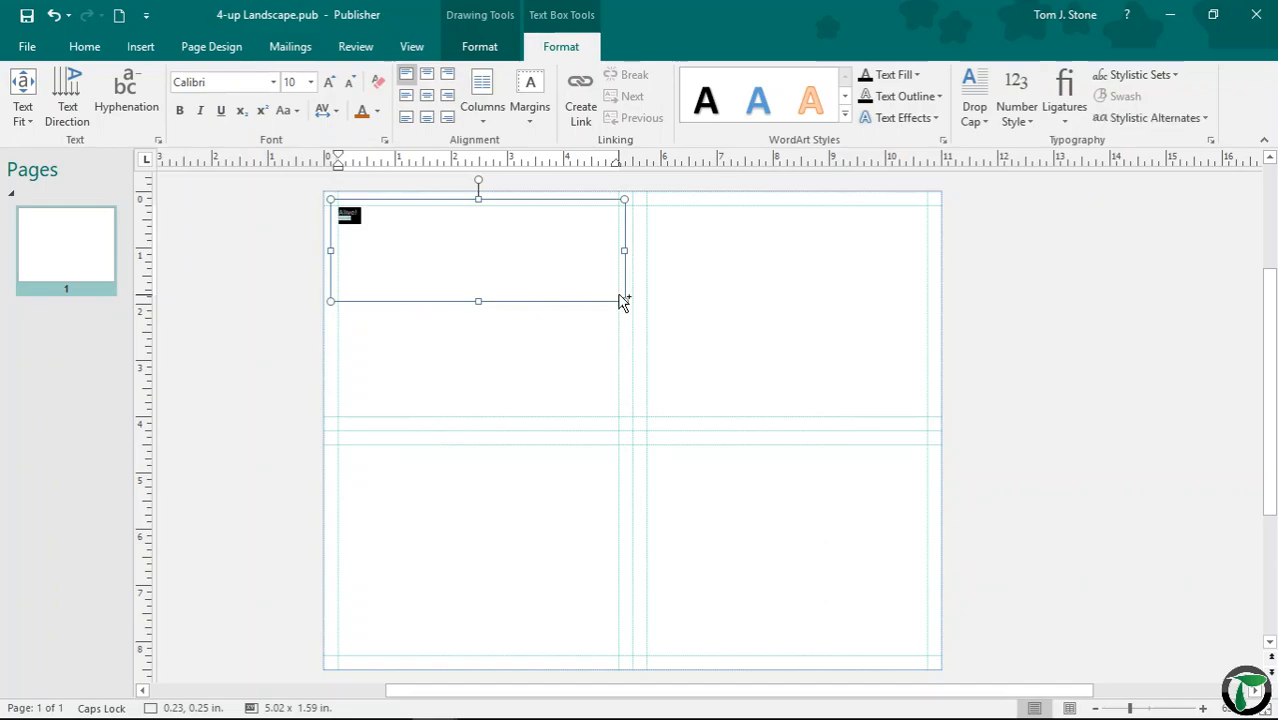
pyautogui.hotkey('ctrl', 'shift', '.')
pyautogui.hotkey('ctrl', 'shift', '.')
pyautogui.hotkey('ctrl', 'shift', '.')
pyautogui.hotkey('ctrl', 'shift', '.')
pyautogui.hotkey('ctrl', 'shift', '.')
pyautogui.hotkey('ctrl', 'shift', '.')
pyautogui.hotkey('ctrl', 'shift', '.')
pyautogui.hotkey('ctrl', 'shift', '.')
pyautogui.hotkey('ctrl', 'shift', '.')
pyautogui.hotkey('ctrl', 'shift', '.')
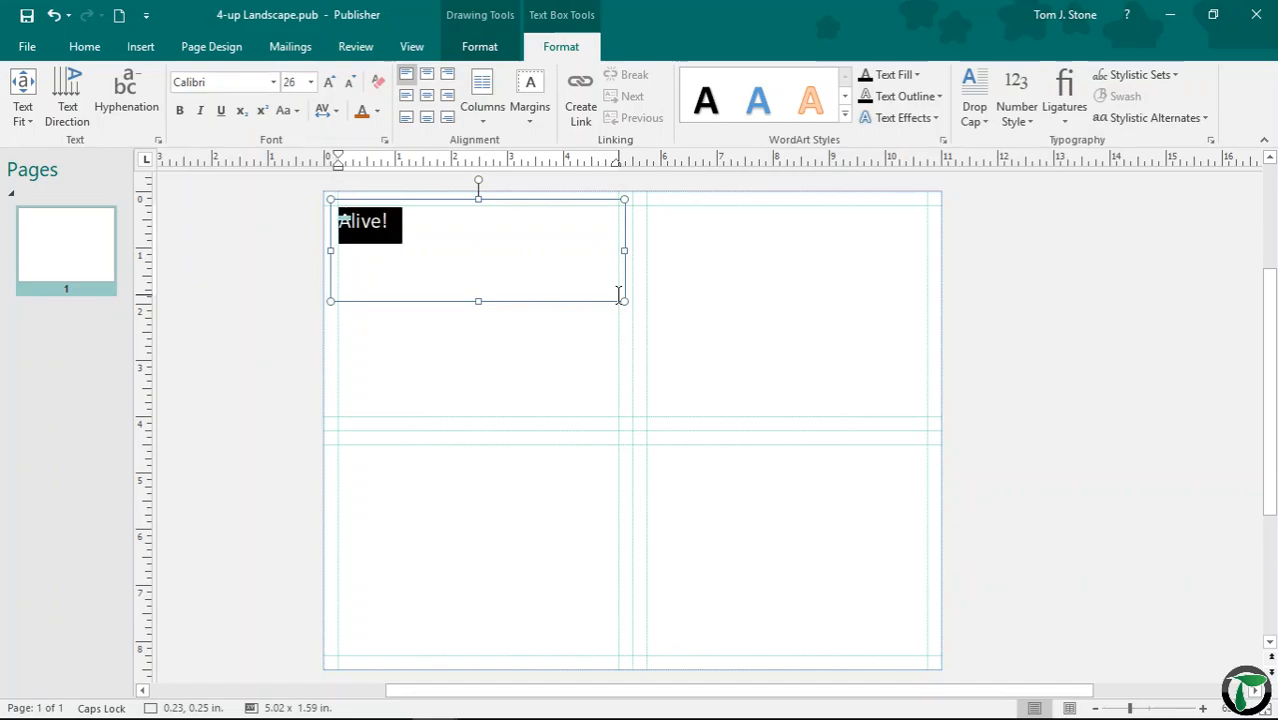
pyautogui.hotkey('ctrl', 'shift', '.')
pyautogui.hotkey('ctrl', 'shift', '.')
pyautogui.hotkey('ctrl', 'shift', '.')
pyautogui.hotkey('ctrl', 'shift', '.')
pyautogui.hotkey('ctrl', 'shift', '.')
pyautogui.hotkey('ctrl', 'shift', '.')
pyautogui.hotkey('ctrl', 'shift', '.')
pyautogui.hotkey('ctrl', 'shift', ',')
pyautogui.hotkey('ctrl', 'shift', ',')
pyautogui.hotkey('ctrl', 'shift', ',')
pyautogui.hotkey('ctrl', 'shift', ',')
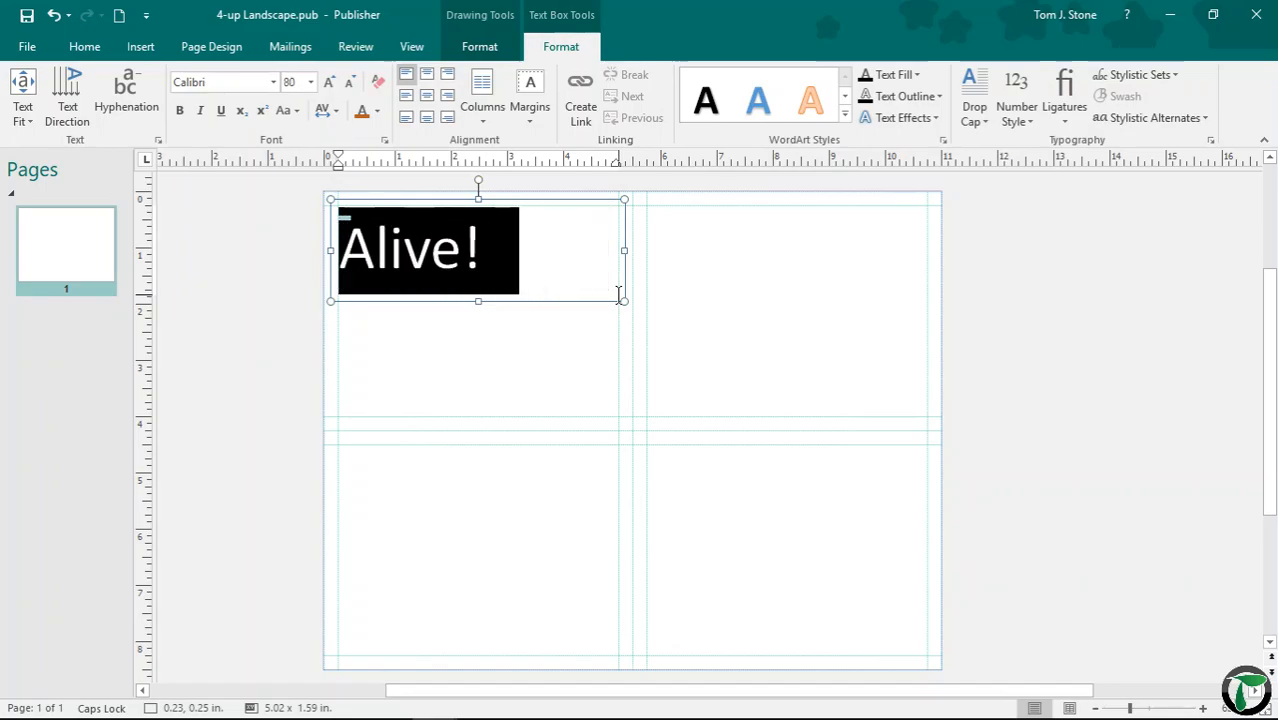
# Format the "Alive!" heading in bold Lucida Sans Unicode, aligned to the top centre of its text box
pyautogui.click(275, 84)
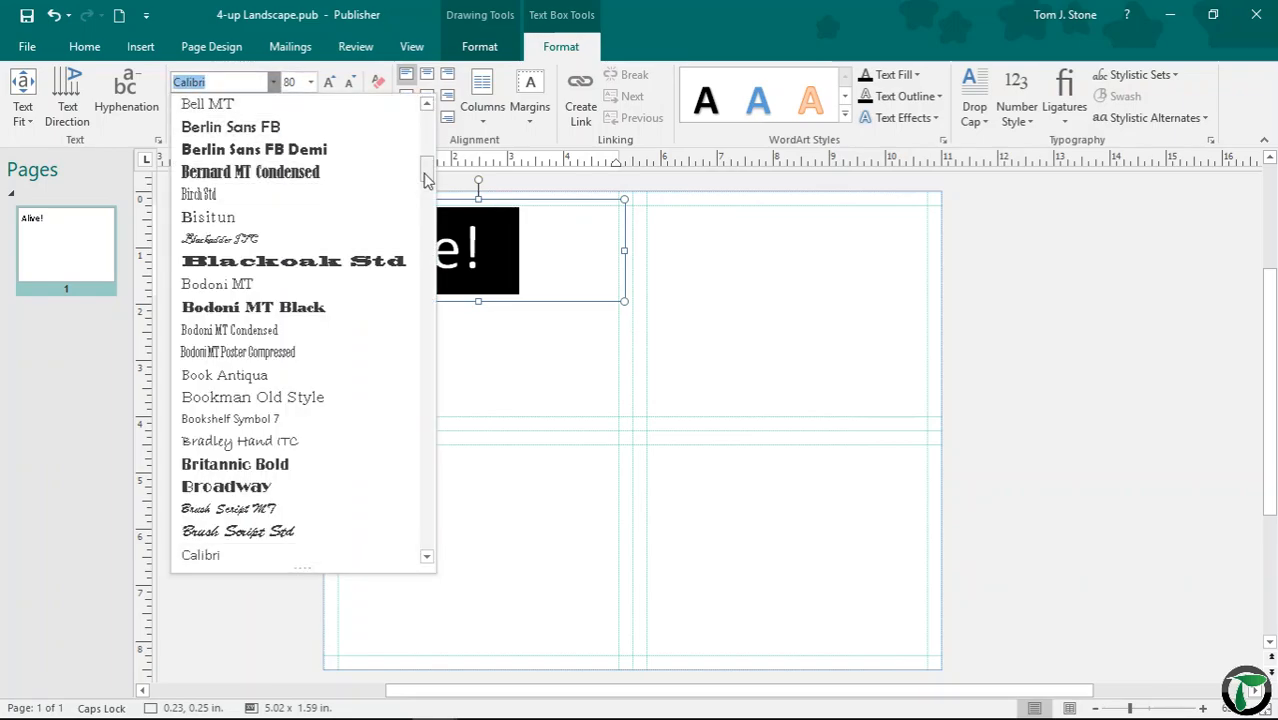
pyautogui.moveTo(422, 178); pyautogui.dragTo(426, 118)
pyautogui.click(279, 130)
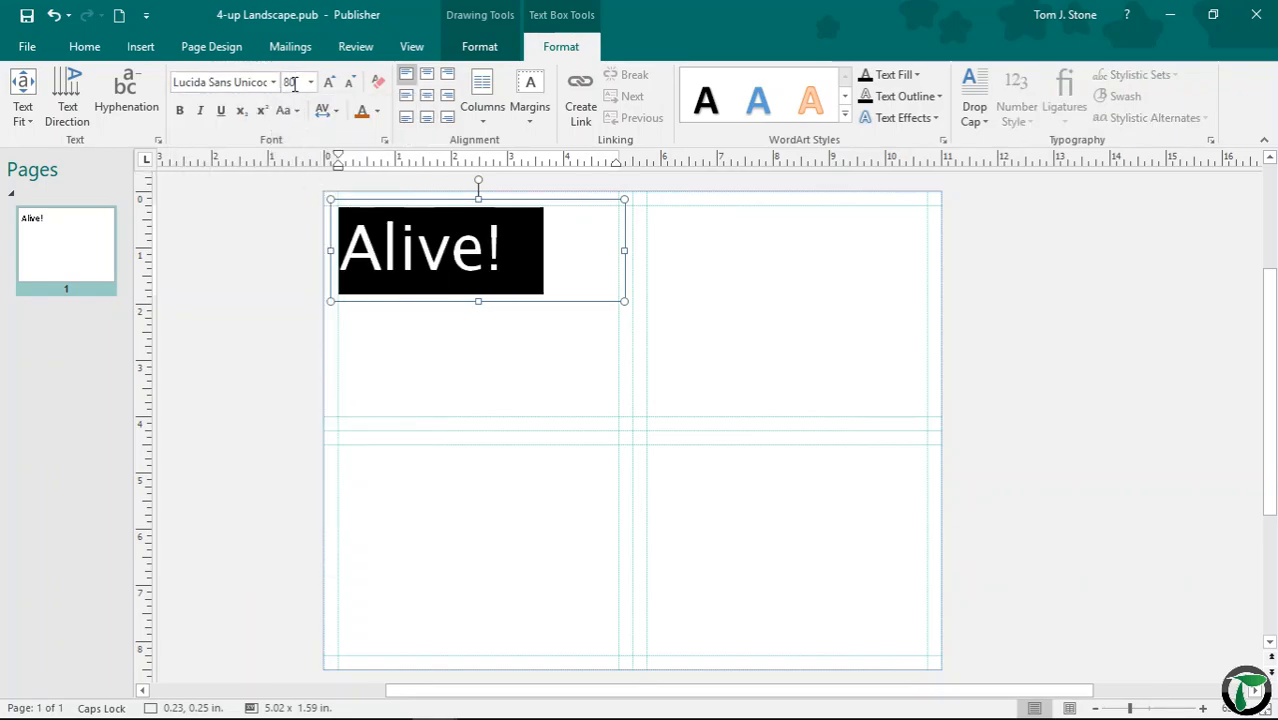
pyautogui.click(427, 74)
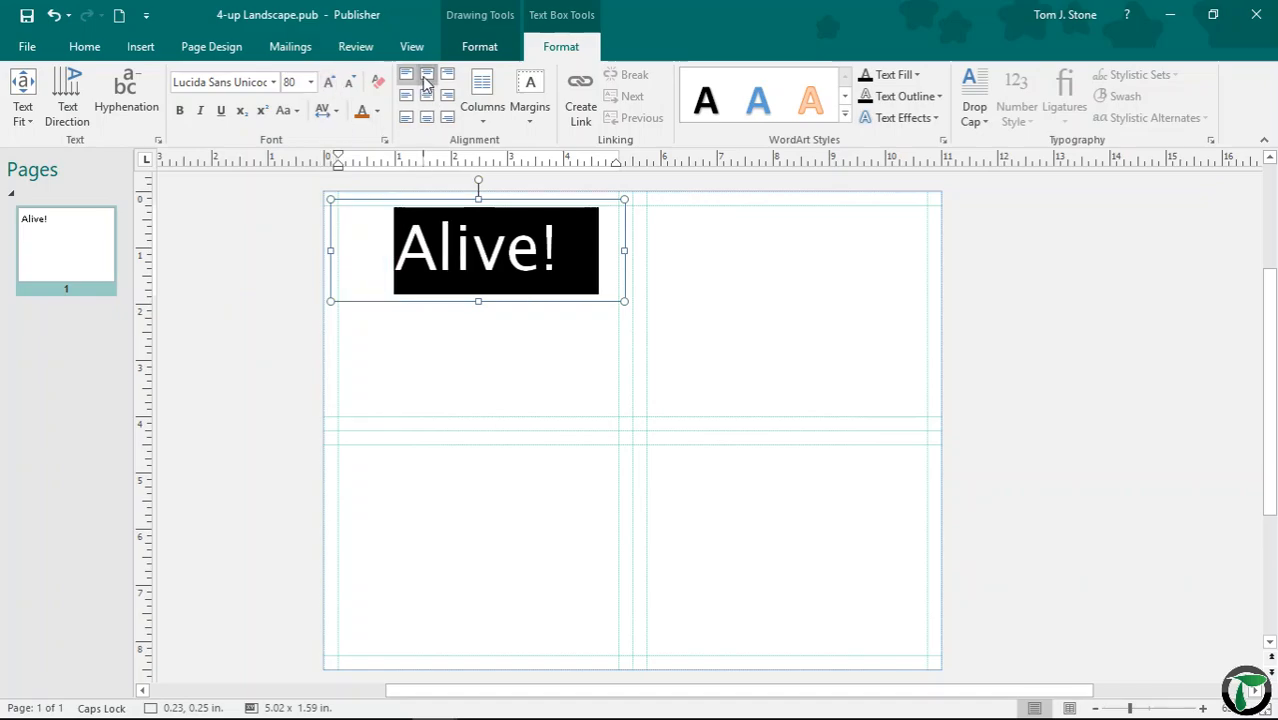
pyautogui.click(180, 110)
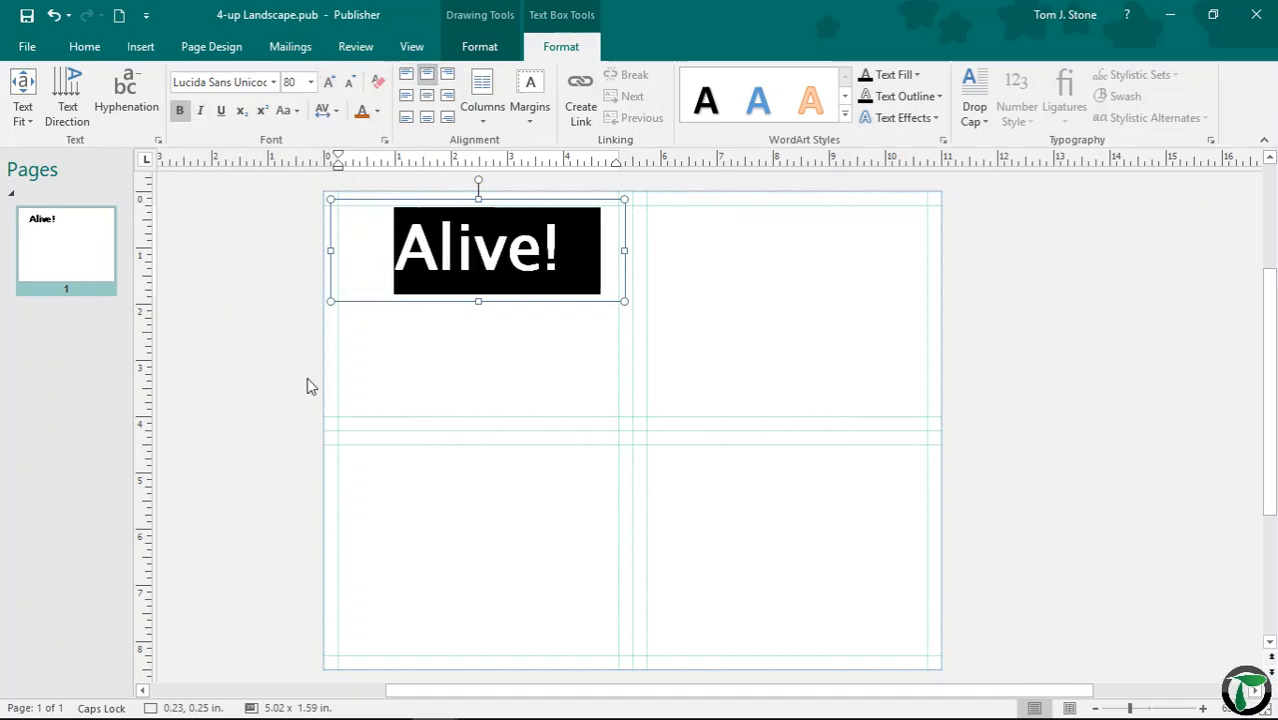
pyautogui.click(415, 358)
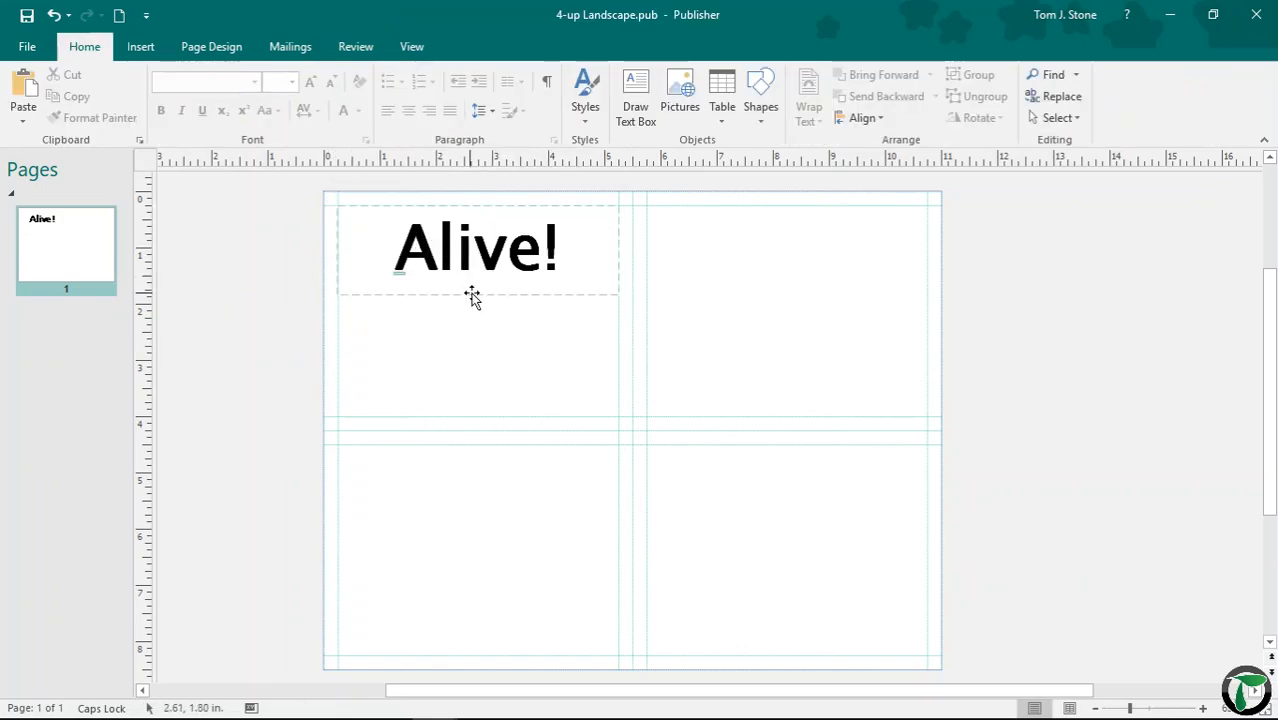
# Retype the lowercase letters of the heading in capitals so that it reads "ALIVE!"
pyautogui.click(635, 95)
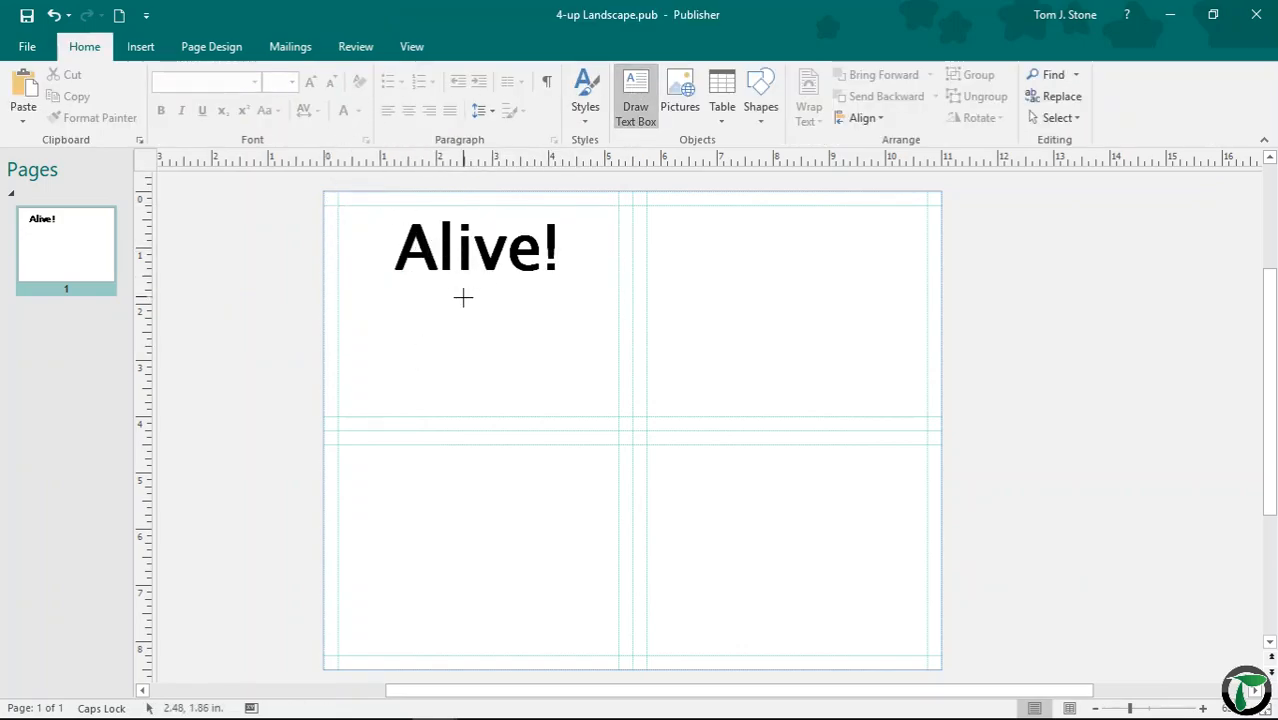
pyautogui.press('Escape')
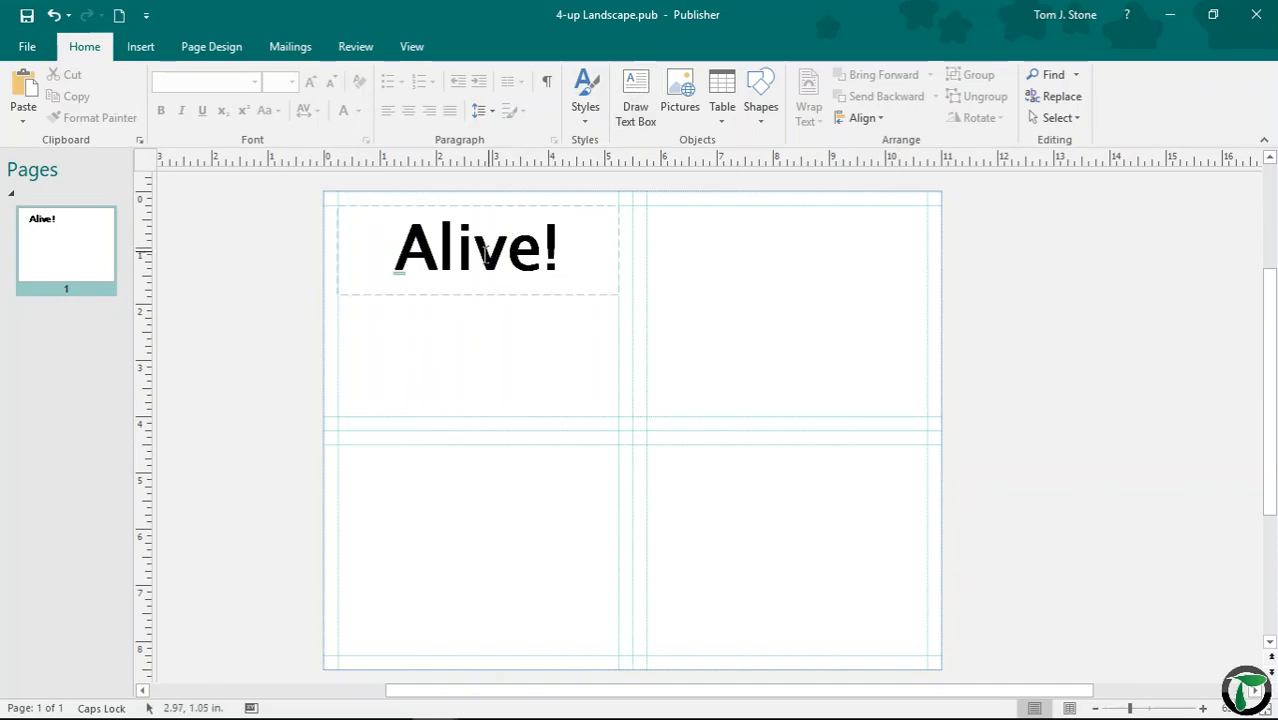
pyautogui.click(473, 250)
pyautogui.moveTo(436, 250); pyautogui.dragTo(540, 245)
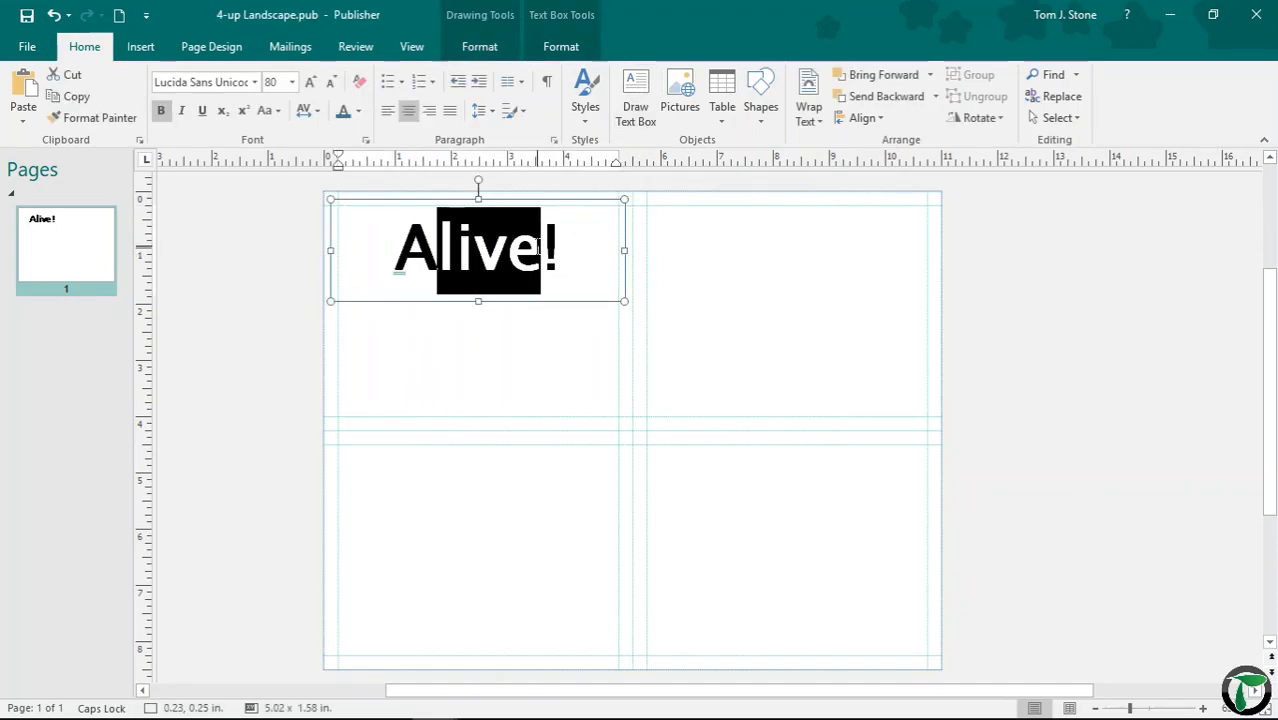
pyautogui.write('live')
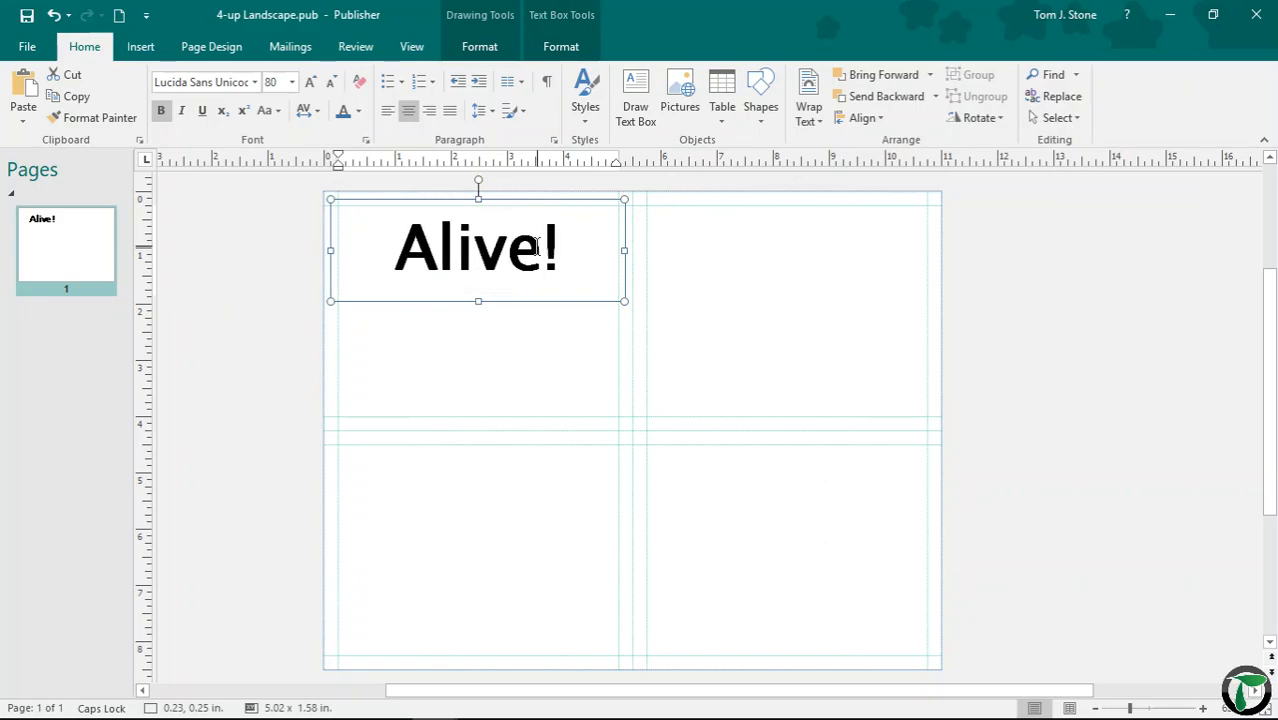
pyautogui.press('BackSpace')
pyautogui.press('BackSpace')
pyautogui.press('BackSpace')
pyautogui.press('BackSpace')
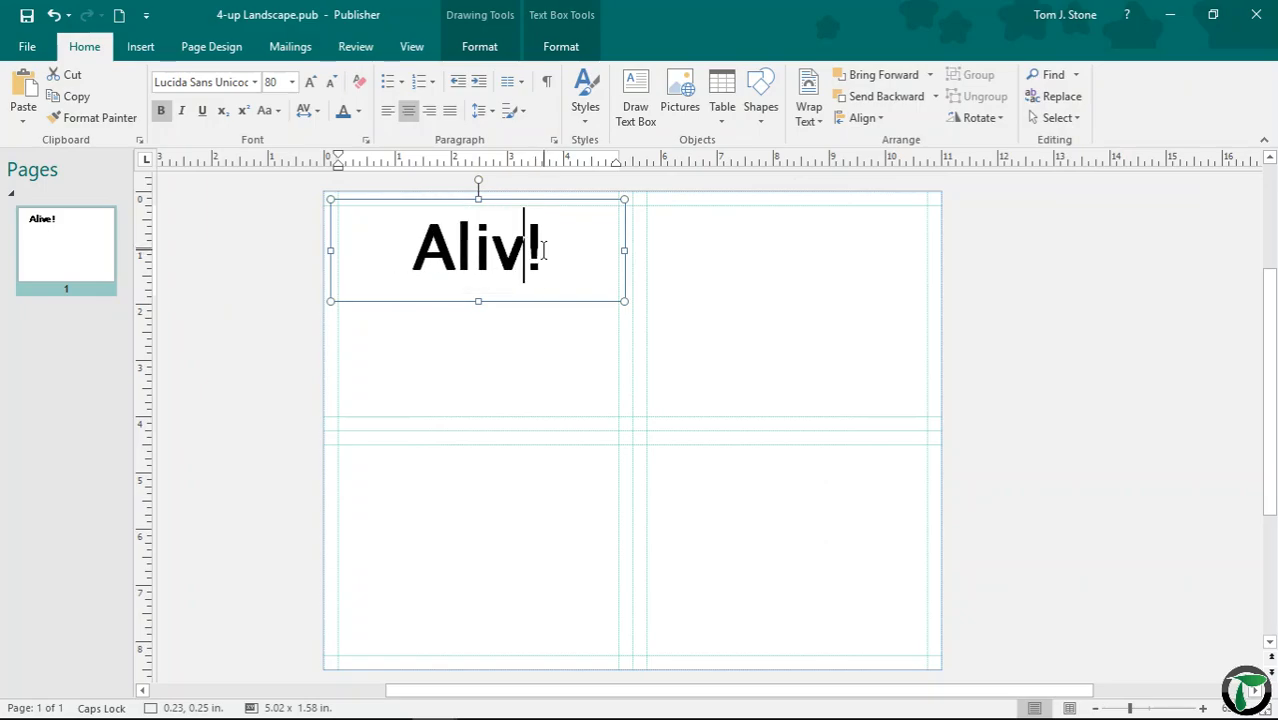
pyautogui.write('li')
pyautogui.press('BackSpace')
pyautogui.press('BackSpace')
pyautogui.write('LIVE!')
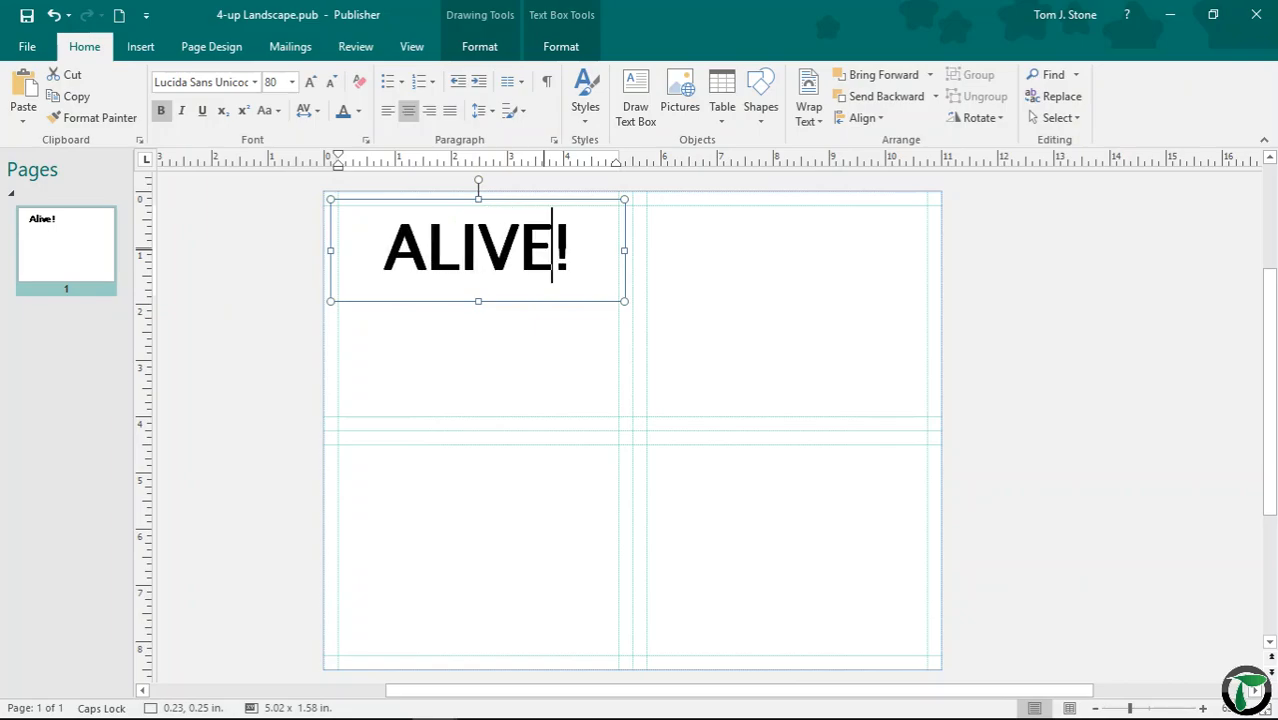
pyautogui.press('capslock')
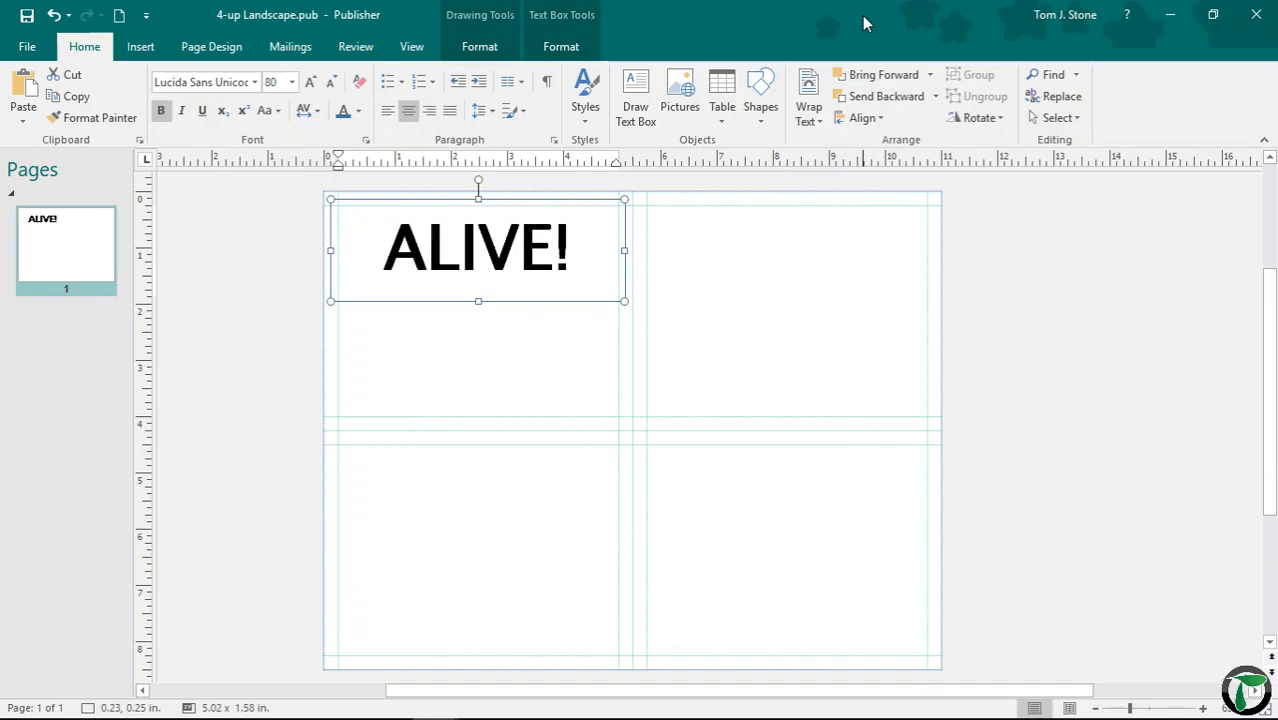
# Duplicate the "ALIVE!" text box and place the copy directly below the heading at about 0.25, 1.49 in
pyautogui.click(452, 202)
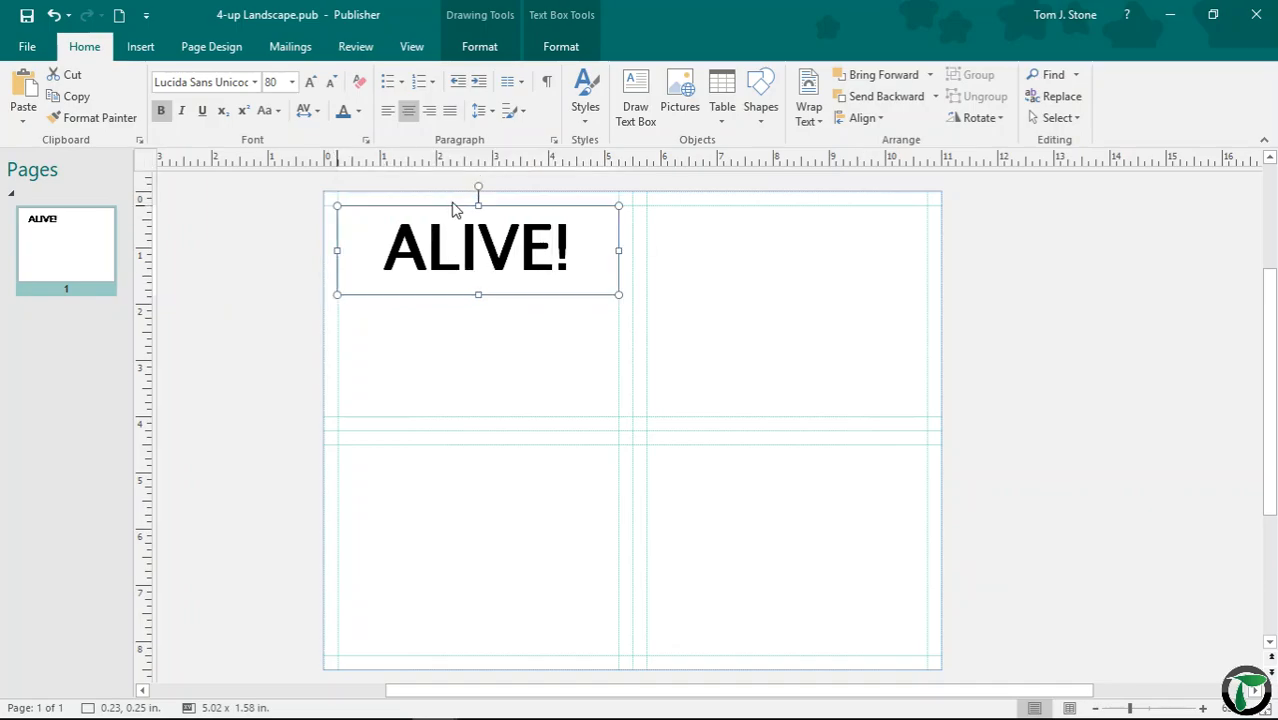
pyautogui.click(452, 202)
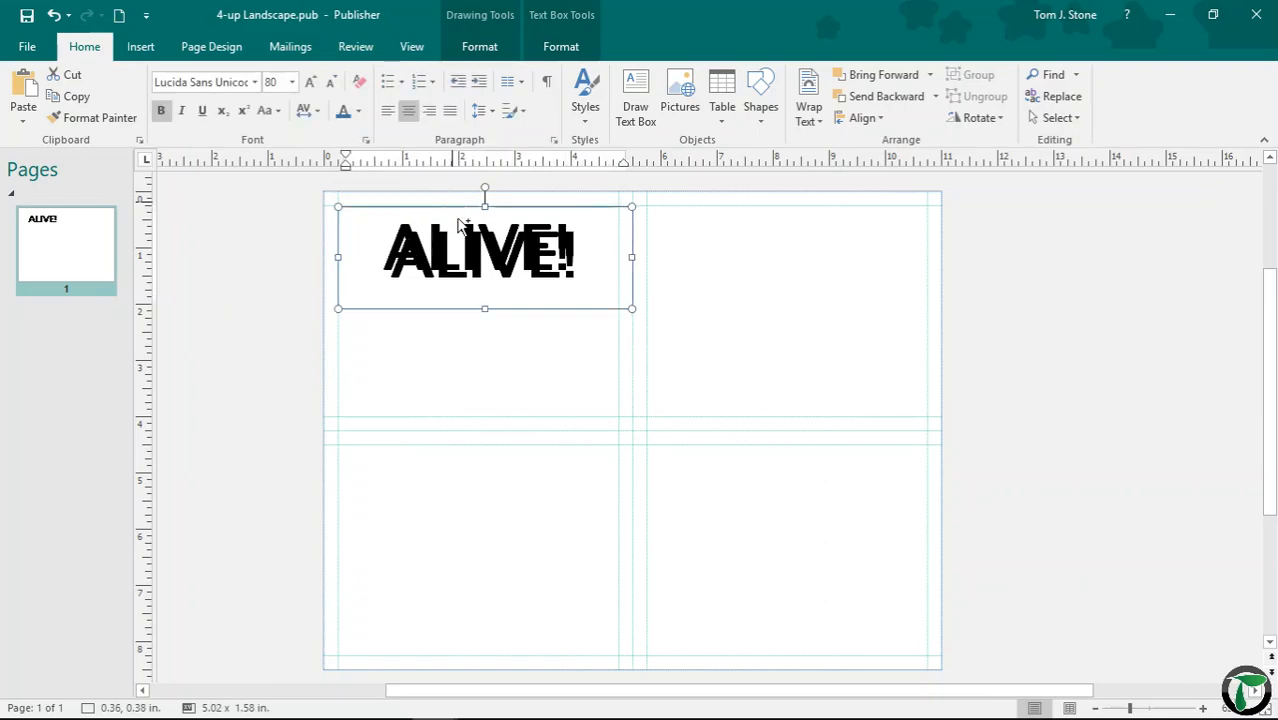
pyautogui.moveTo(571, 205); pyautogui.dragTo(565, 268)
# Reduce the text in the duplicated box to 16 pt
pyautogui.moveTo(401, 313); pyautogui.dragTo(602, 330)
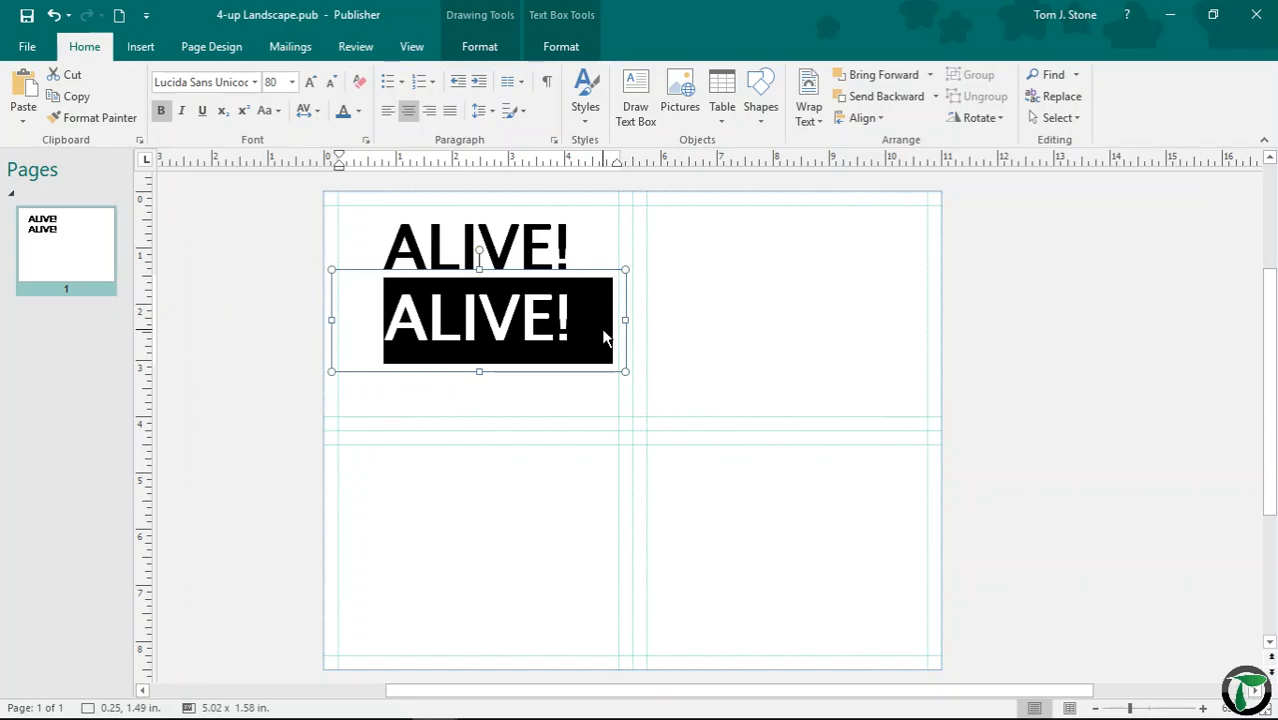
pyautogui.hotkey('ctrl', 'shift', ',')
pyautogui.hotkey('ctrl', 'shift', ',')
pyautogui.hotkey('ctrl', 'shift', ',')
pyautogui.hotkey('ctrl', 'shift', ',')
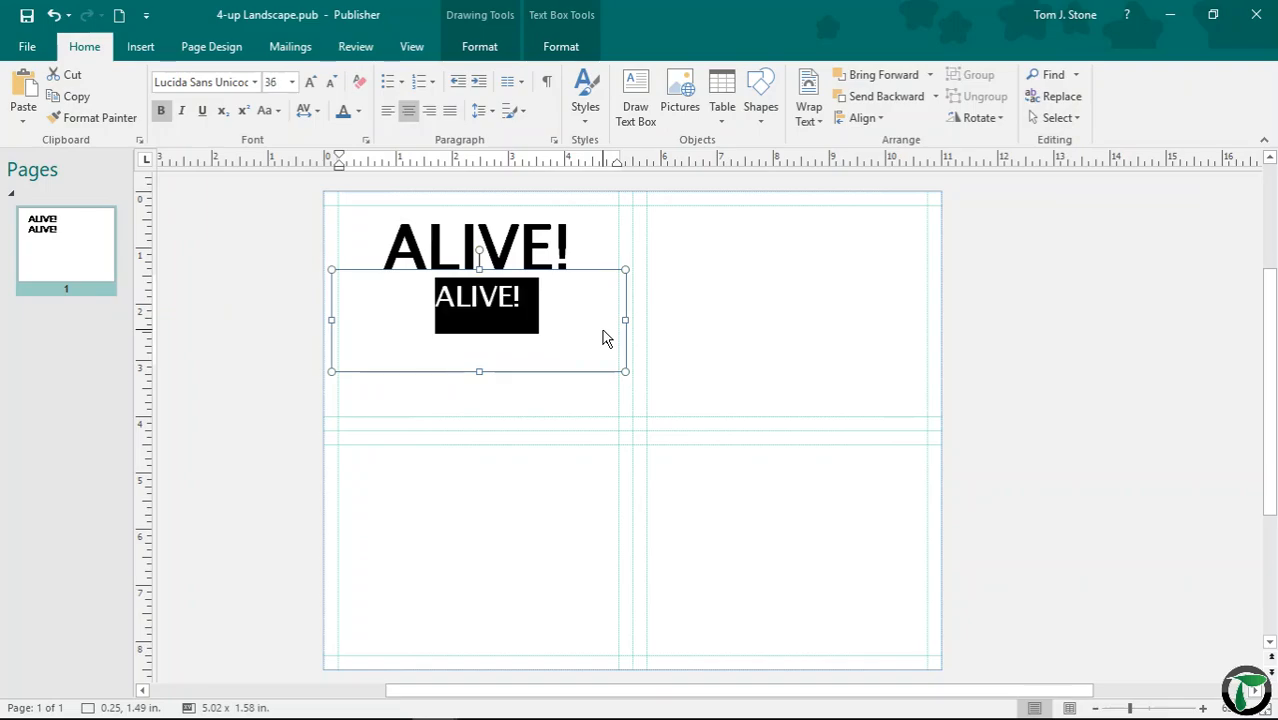
pyautogui.hotkey('ctrl', 'shift', ',')
pyautogui.hotkey('ctrl', 'shift', ',')
pyautogui.hotkey('ctrl', 'shift', ',')
pyautogui.hotkey('ctrl', 'shift', ',')
pyautogui.hotkey('ctrl', 'shift', ',')
pyautogui.hotkey('ctrl', 'shift', ',')
pyautogui.hotkey('ctrl', 'shift', ',')
pyautogui.hotkey('ctrl', 'shift', ',')
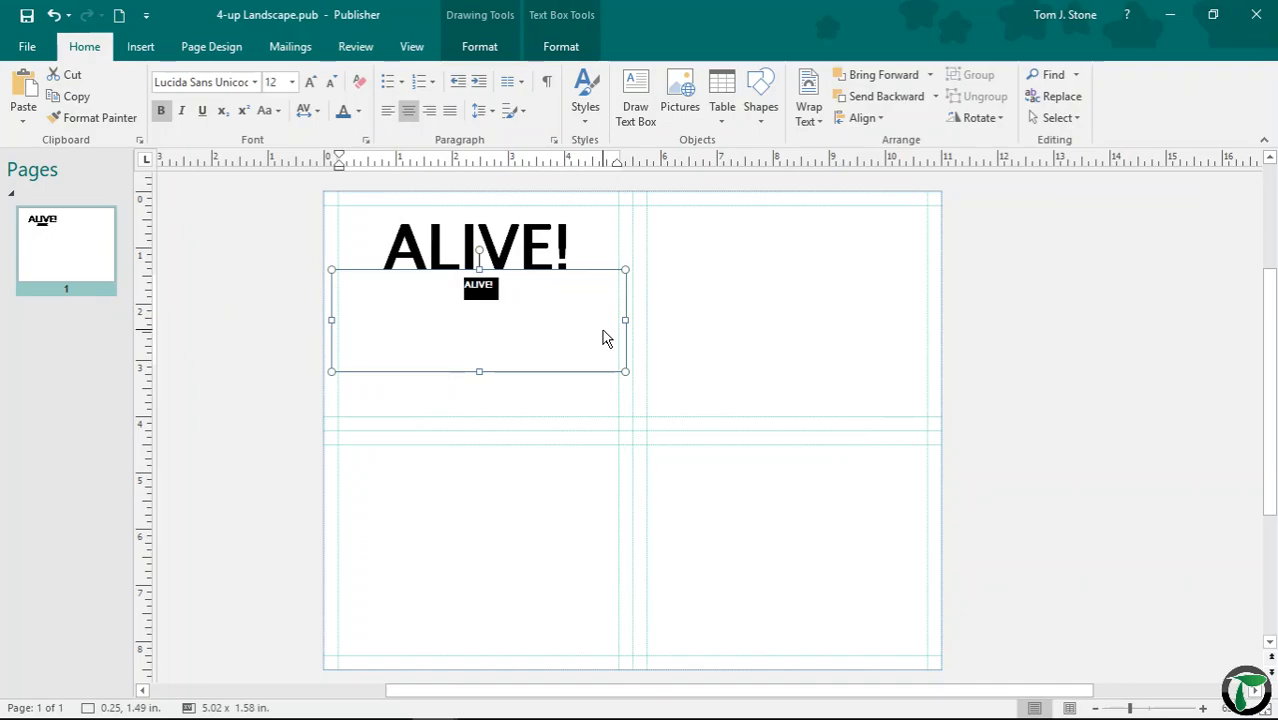
pyautogui.hotkey('ctrl', 'shift', '.')
pyautogui.hotkey('ctrl', 'shift', '.')
pyautogui.hotkey('ctrl', 'shift', '.')
pyautogui.hotkey('ctrl', 'shift', '.')
pyautogui.hotkey('ctrl', 'shift', '.')
pyautogui.hotkey('ctrl', 'shift', '.')
pyautogui.hotkey('ctrl', 'shift', '.')
pyautogui.hotkey('ctrl', 'shift', '.')
pyautogui.hotkey('ctrl', 'shift', ',')
pyautogui.hotkey('ctrl', 'shift', ',')
pyautogui.hotkey('ctrl', 'shift', ',')
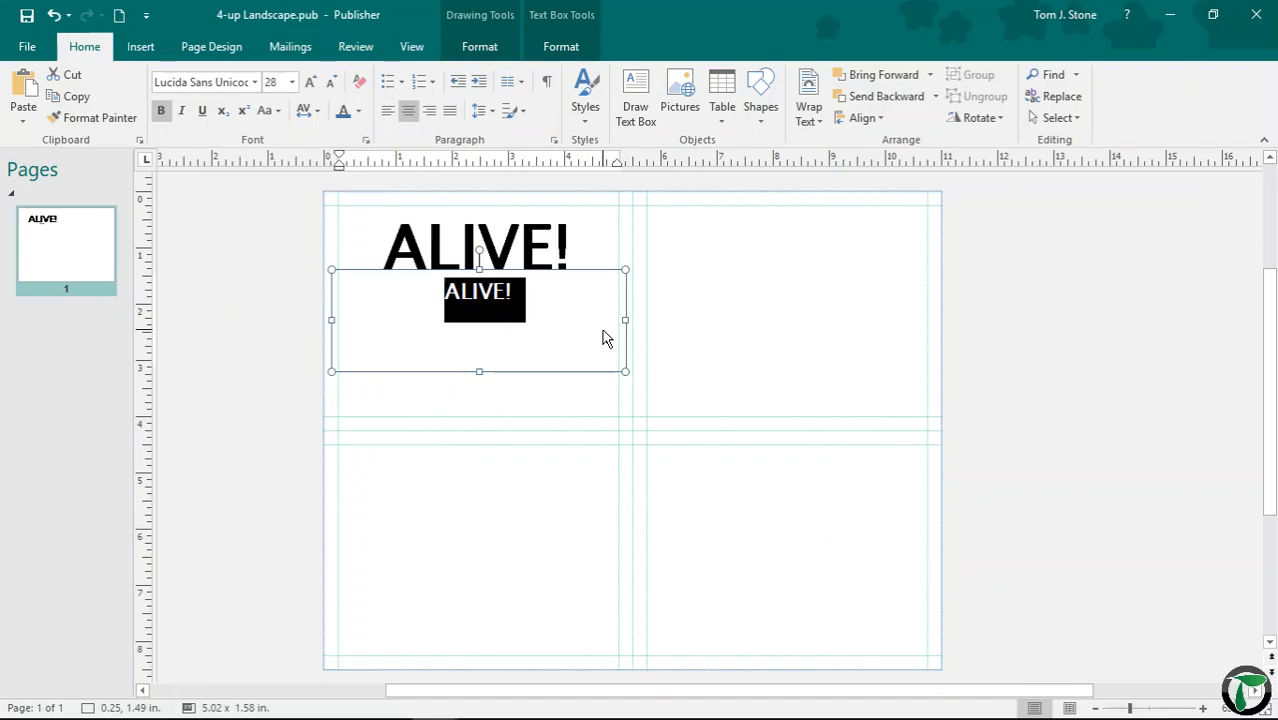
pyautogui.hotkey('ctrl', 'shift', ',')
pyautogui.hotkey('ctrl', 'shift', ',')
pyautogui.hotkey('ctrl', 'shift', ',')
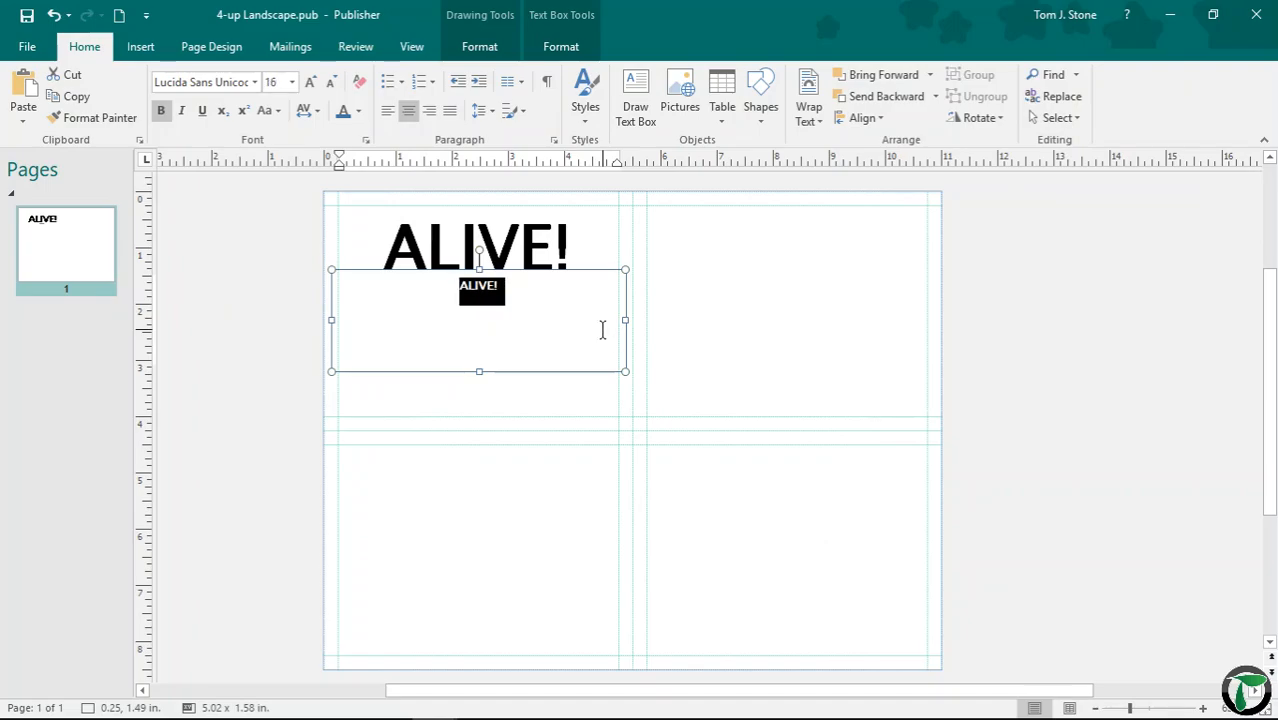
# Replace the text in the duplicated box with the subtitle "WE LIVE BECAUSE HE LIVES" in capitals
pyautogui.press('capslock')
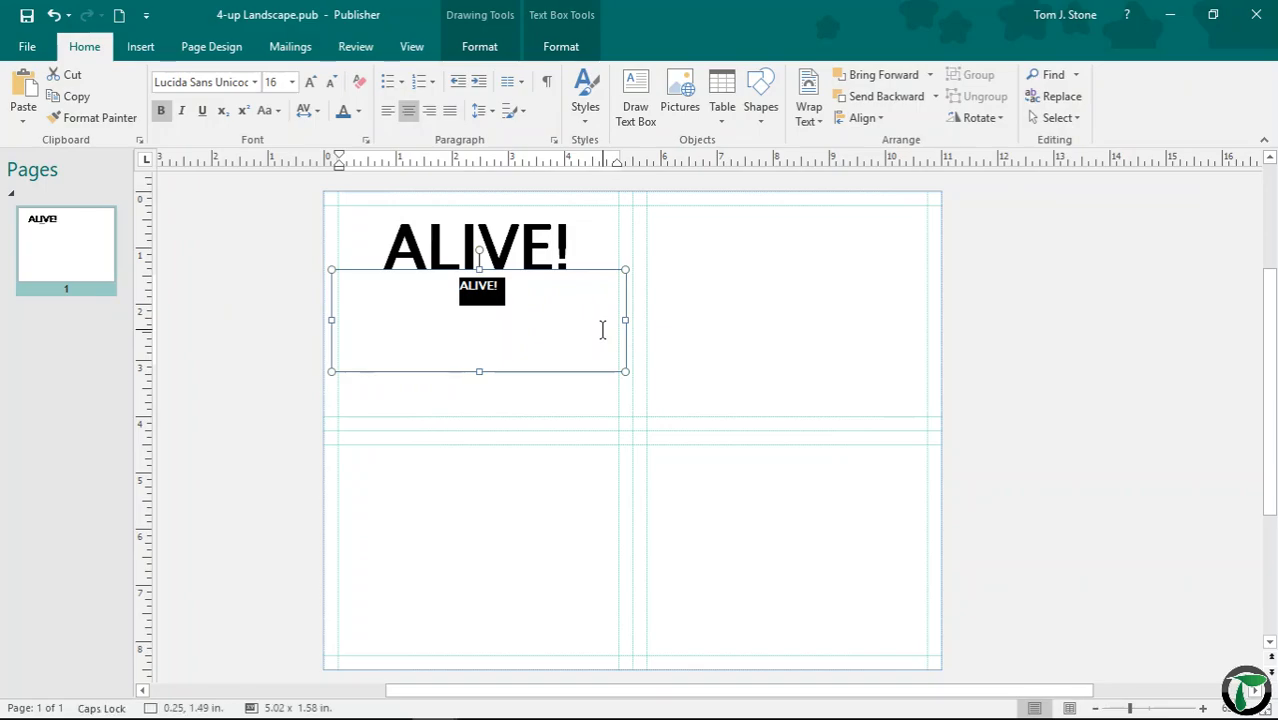
pyautogui.write('WE LIVE')
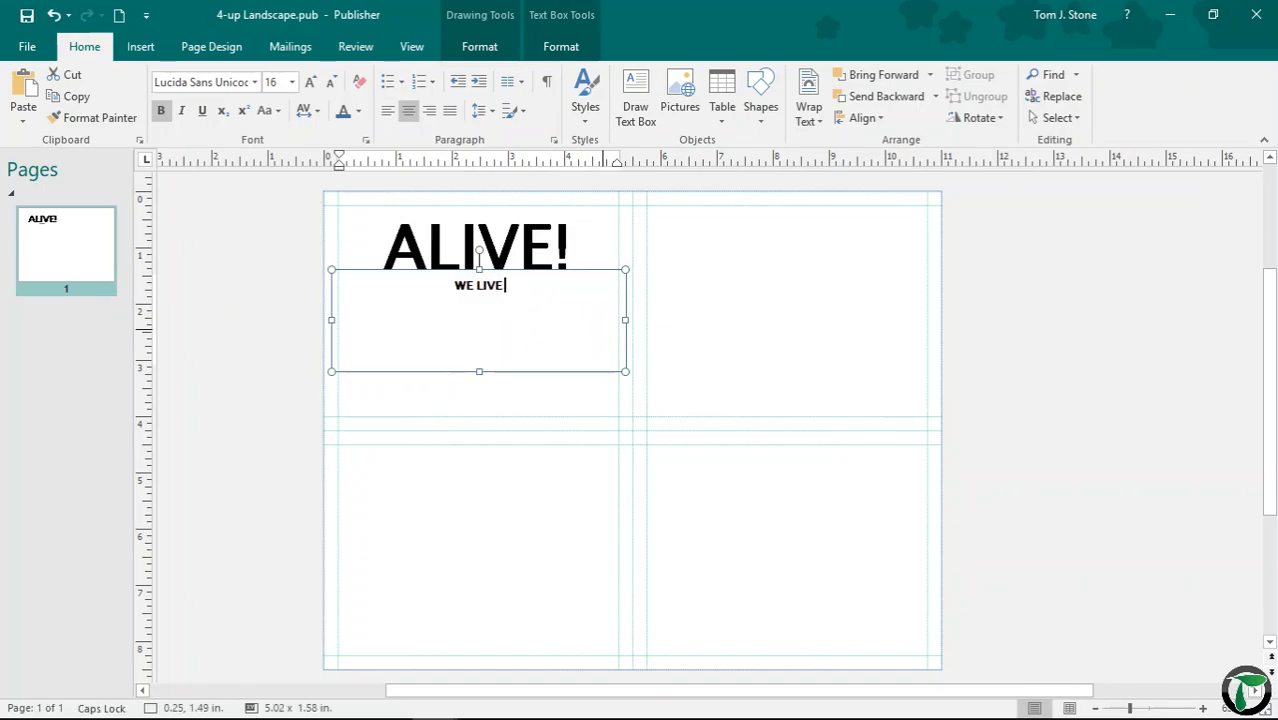
pyautogui.write(' BECAUSE')
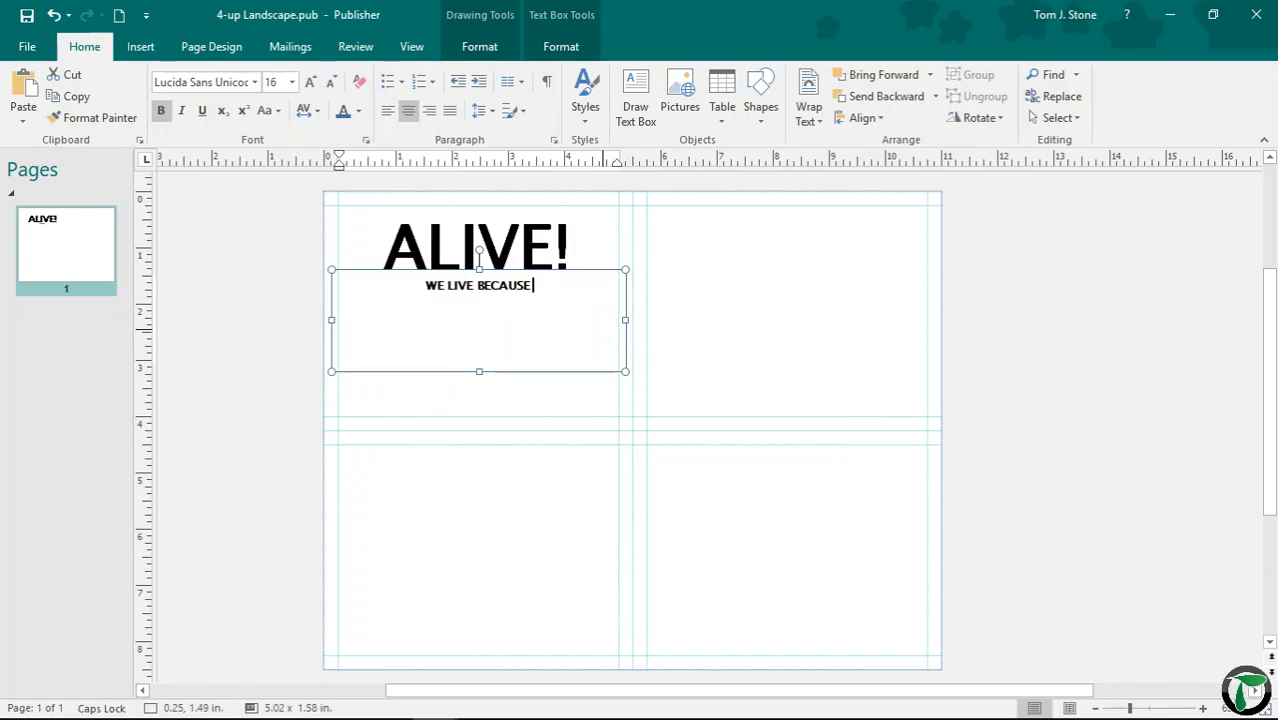
pyautogui.write(' HE LIVES')
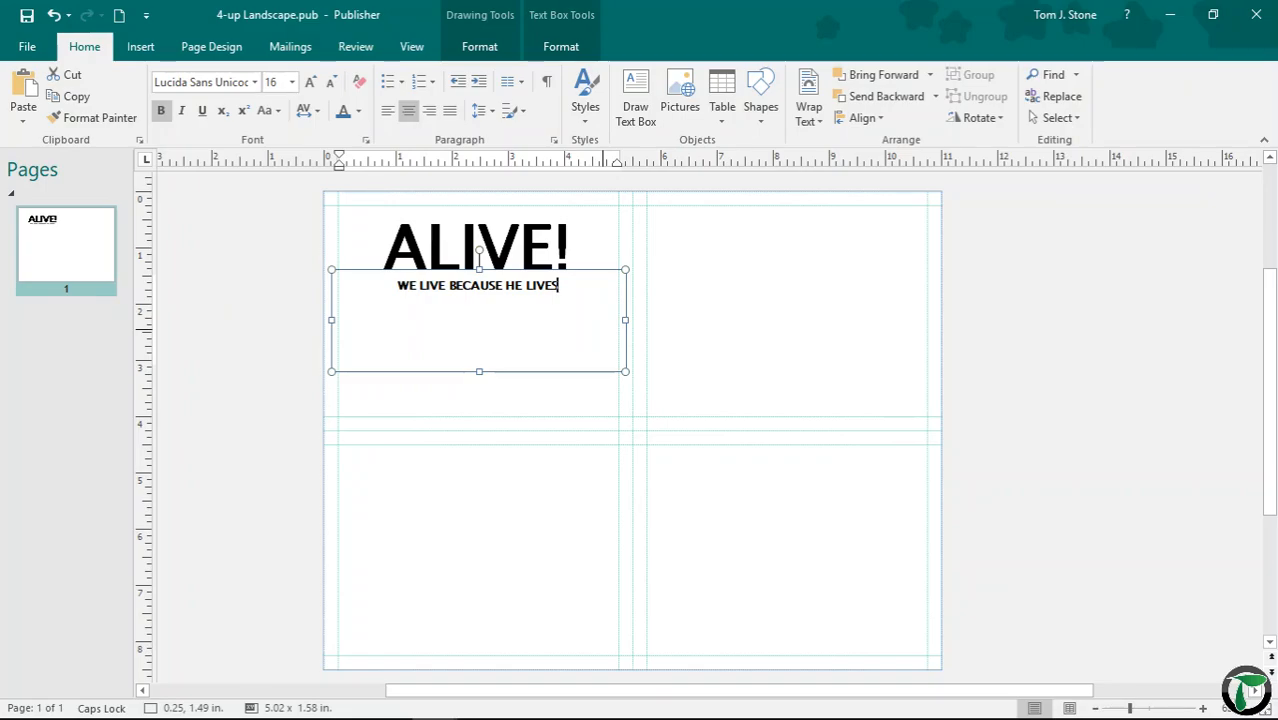
# Shorten the subtitle's text box to about 0.63 in high and enlarge its text to nearly span the box width
pyautogui.moveTo(479, 371); pyautogui.dragTo(489, 320)
pyautogui.hotkey('ctrl', 'shift', '.')
pyautogui.hotkey('ctrl', 'shift', '.')
pyautogui.hotkey('ctrl', 'a')
pyautogui.hotkey('ctrl', 'shift', '.')
pyautogui.hotkey('ctrl', 'shift', '.')
pyautogui.hotkey('ctrl', 'shift', '.')
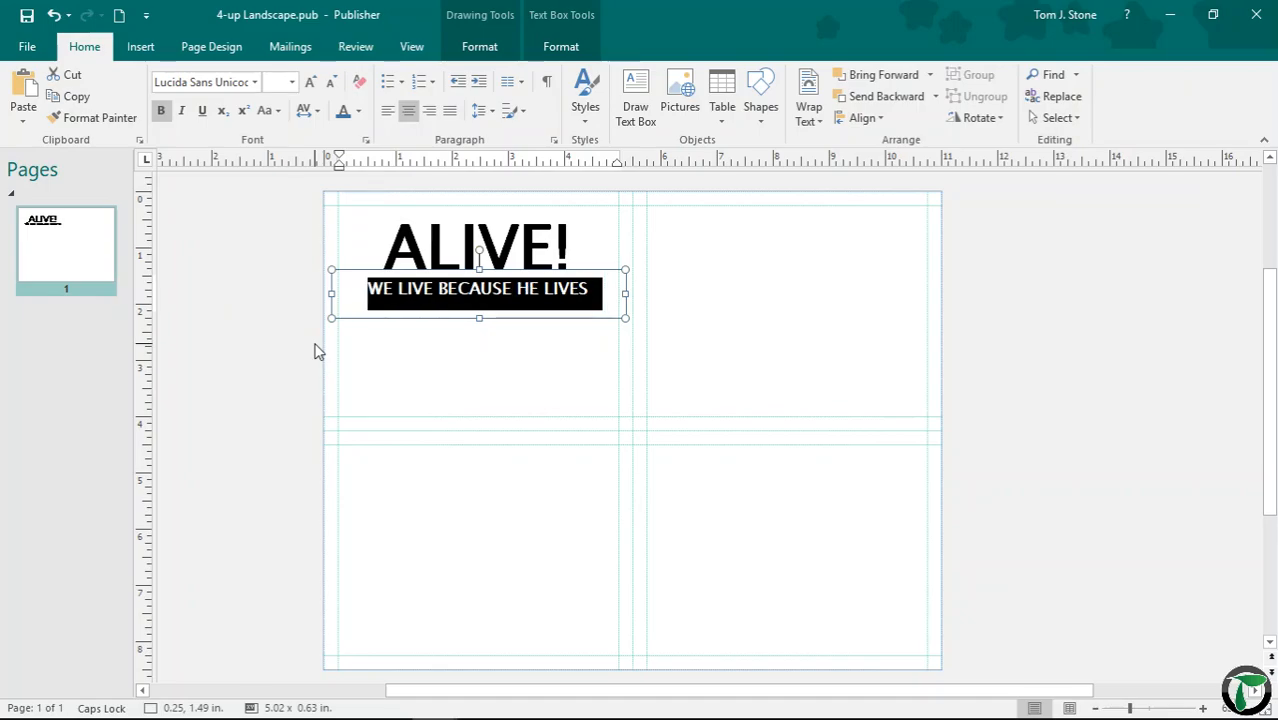
# Increase the "ALIVE!" heading's font size to 90 pt
pyautogui.click(454, 264)
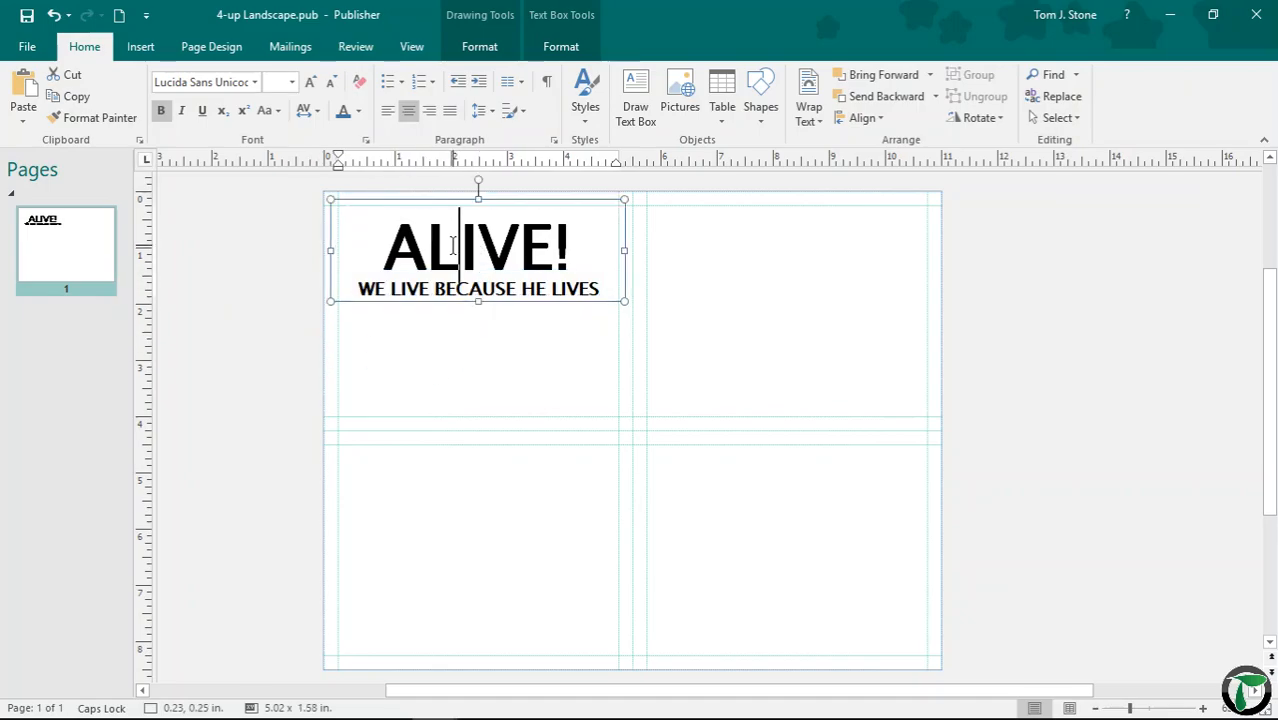
pyautogui.hotkey('ctrl', 'a')
pyautogui.hotkey('ctrl', 'shift', '.')
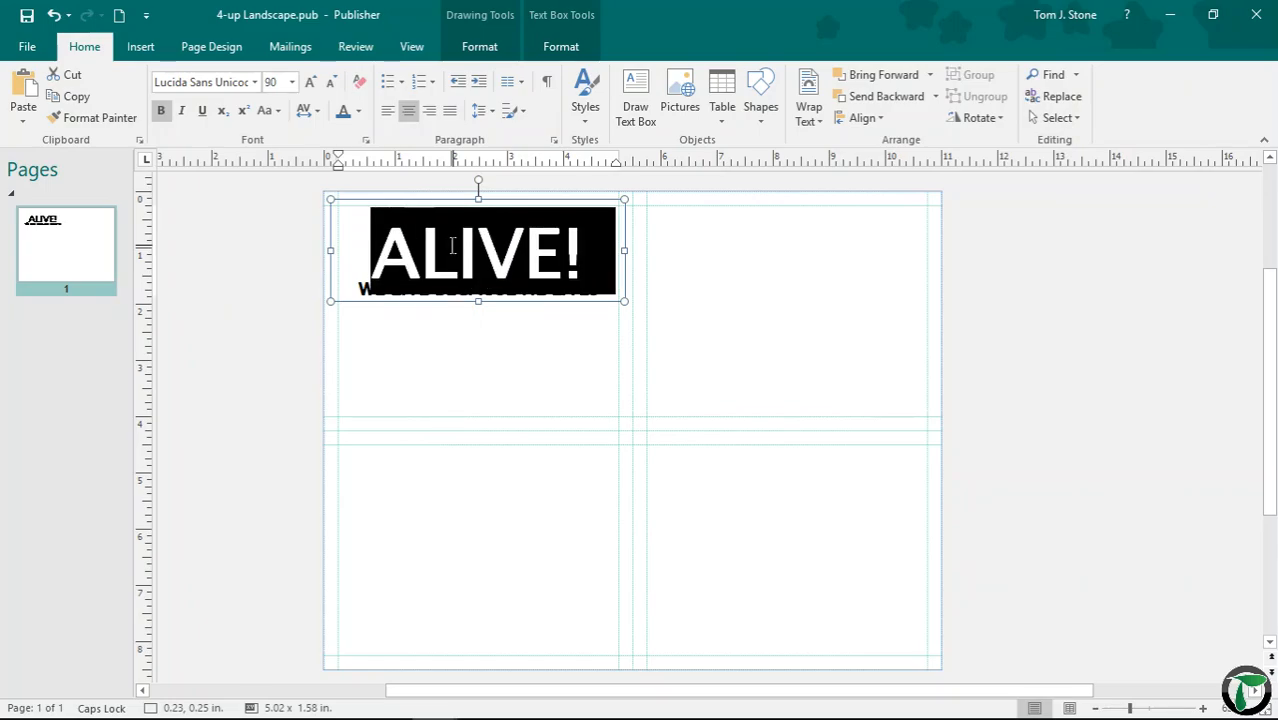
pyautogui.click(195, 372)
# Move the "WE LIVE BECAUSE HE LIVES" text box down slightly so it clears the enlarged heading
pyautogui.click(505, 290)
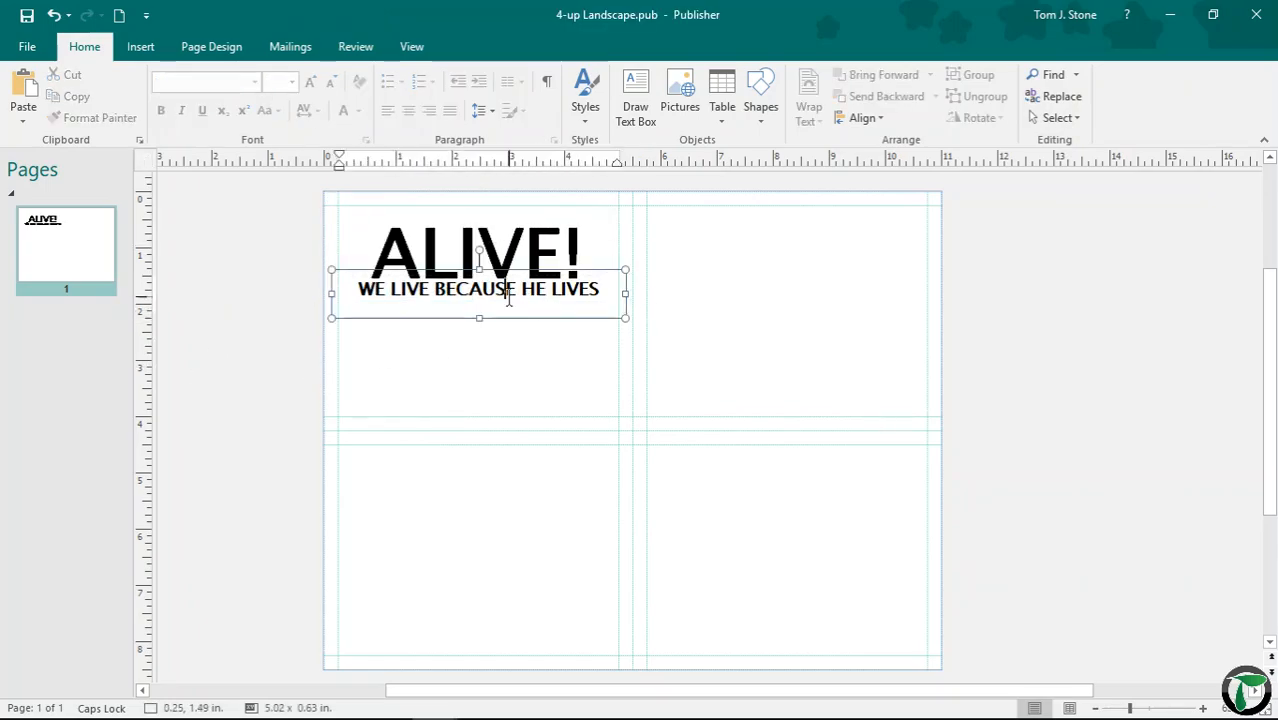
pyautogui.click(502, 320)
pyautogui.click(503, 297)
pyautogui.click(507, 319)
pyautogui.moveTo(506, 320); pyautogui.dragTo(507, 330)
pyautogui.click(296, 346)
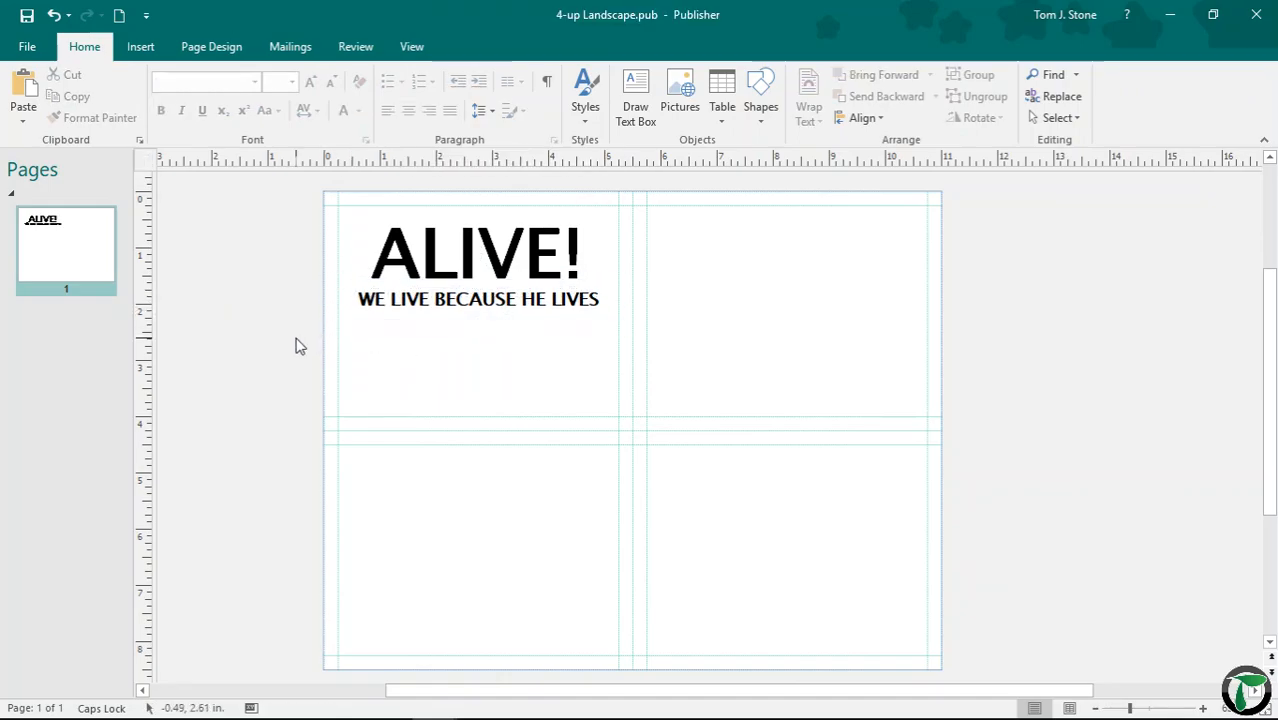
pyautogui.click(448, 235)
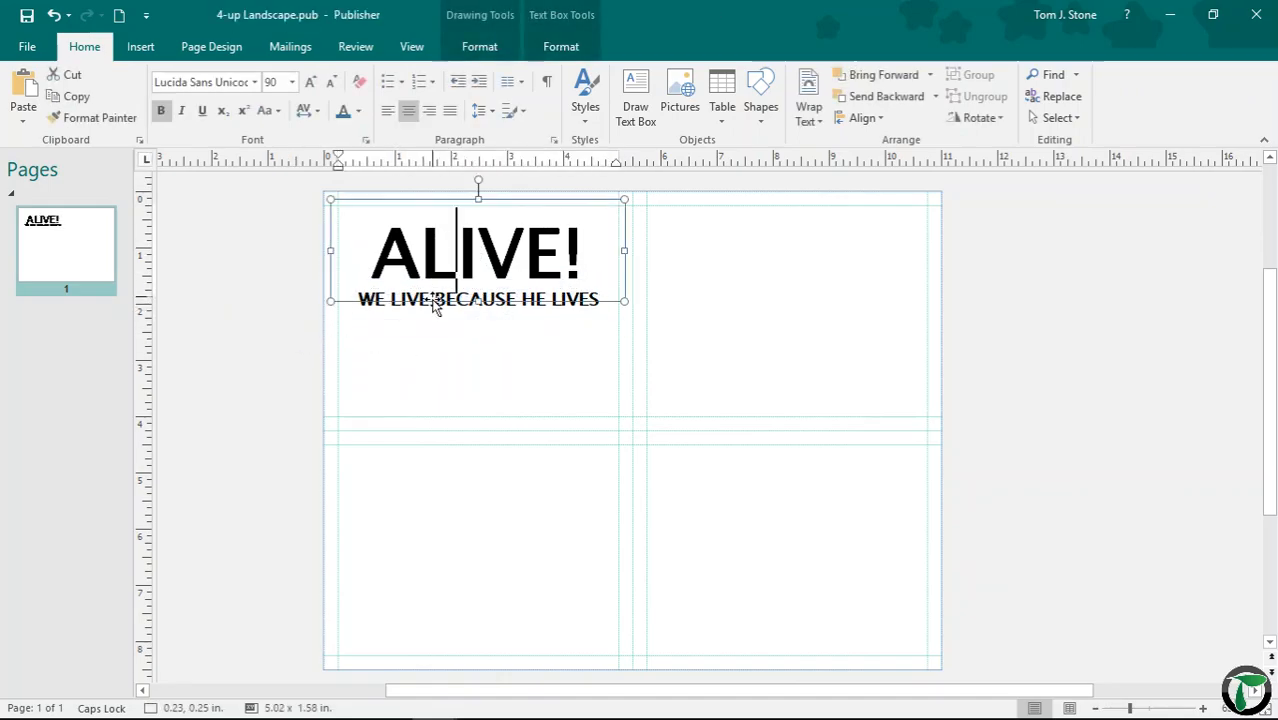
pyautogui.click(250, 318)
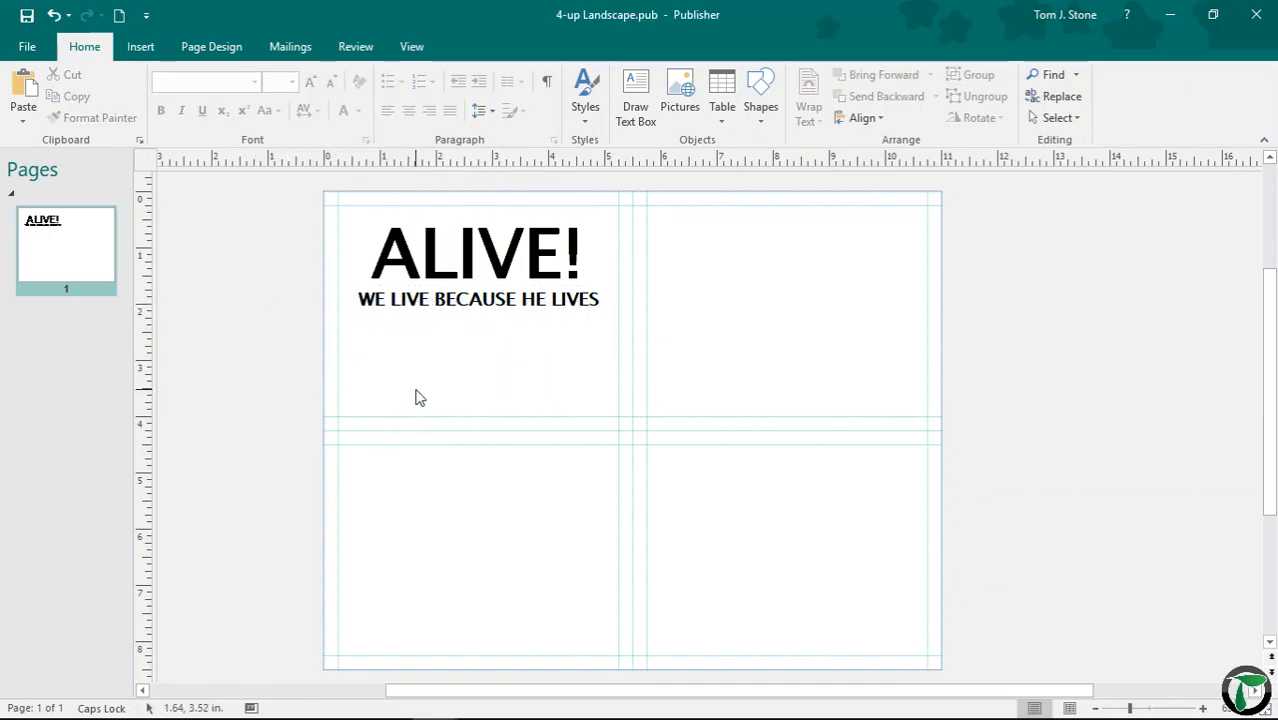
# Color the "ALIVE!" heading dark blue using the darkest shade of the scheme's blue
pyautogui.click(436, 260)
pyautogui.moveTo(600, 255); pyautogui.dragTo(328, 248)
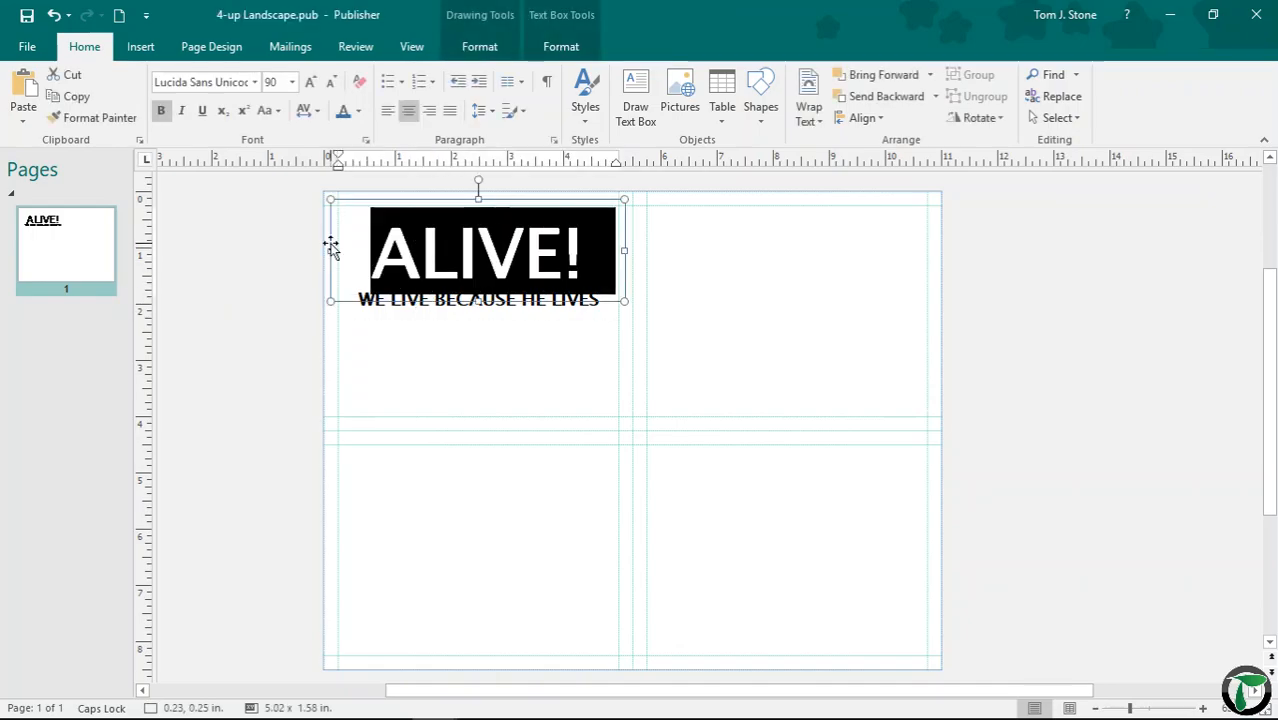
pyautogui.click(358, 111)
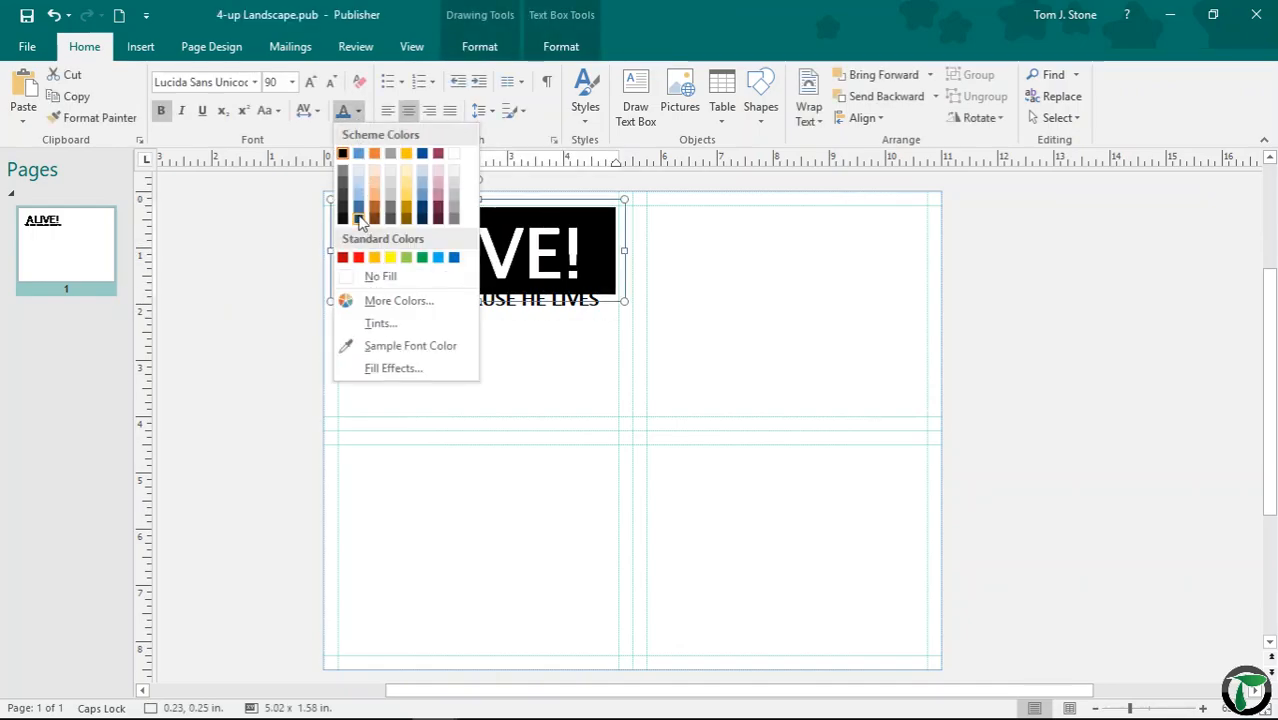
pyautogui.click(358, 216)
# Color all of the "WE LIVE BECAUSE HE LIVES" subtitle text with a dark orange scheme shade
pyautogui.click(384, 305)
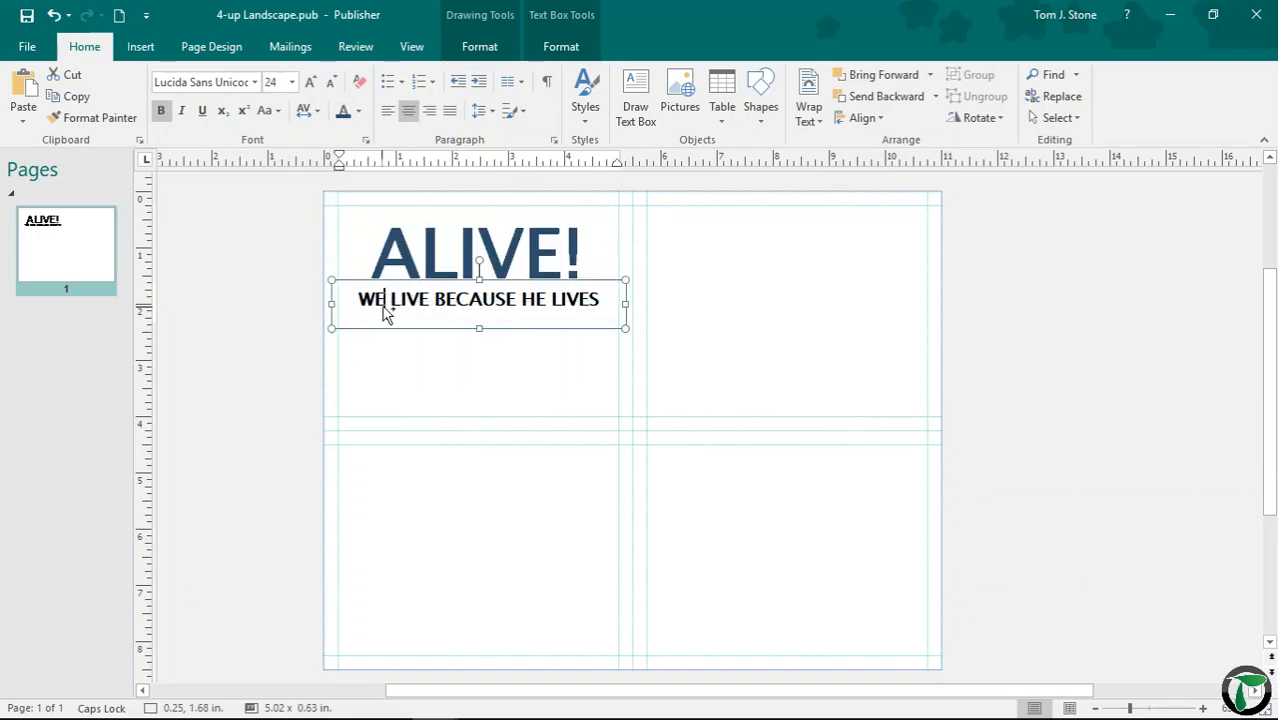
pyautogui.hotkey('ctrl', 'a')
pyautogui.click(358, 111)
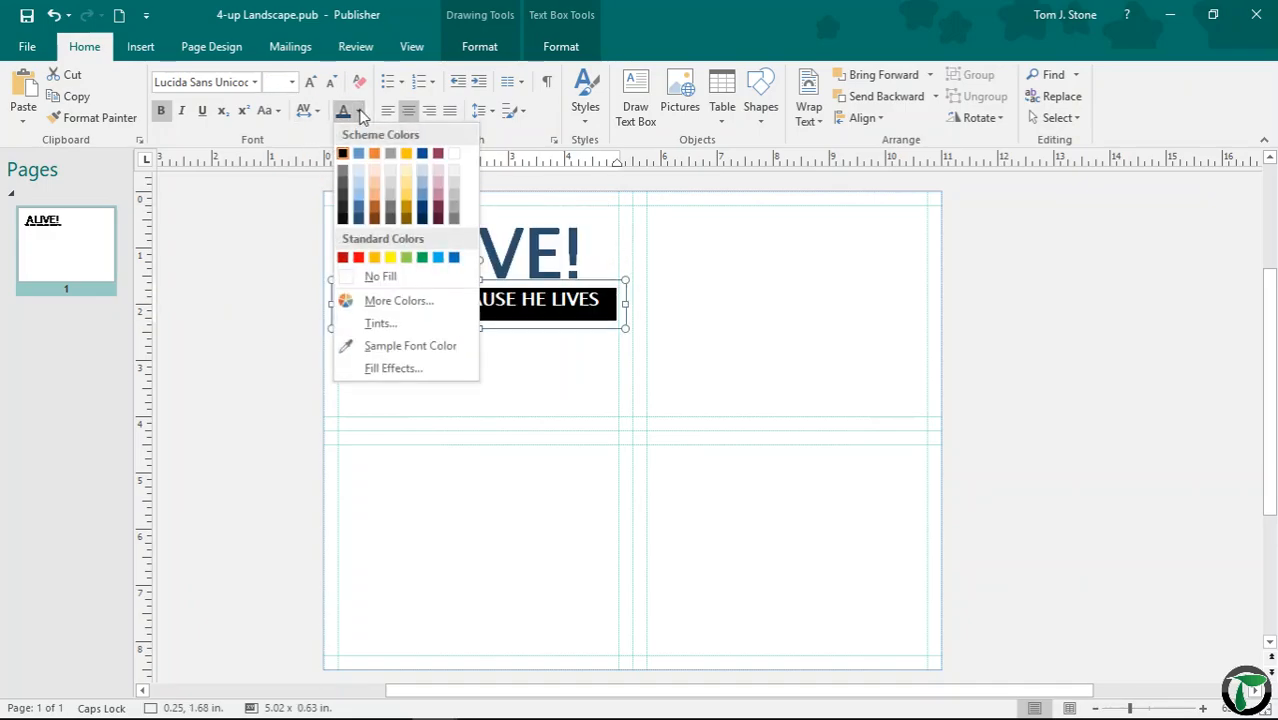
pyautogui.click(374, 213)
pyautogui.click(317, 368)
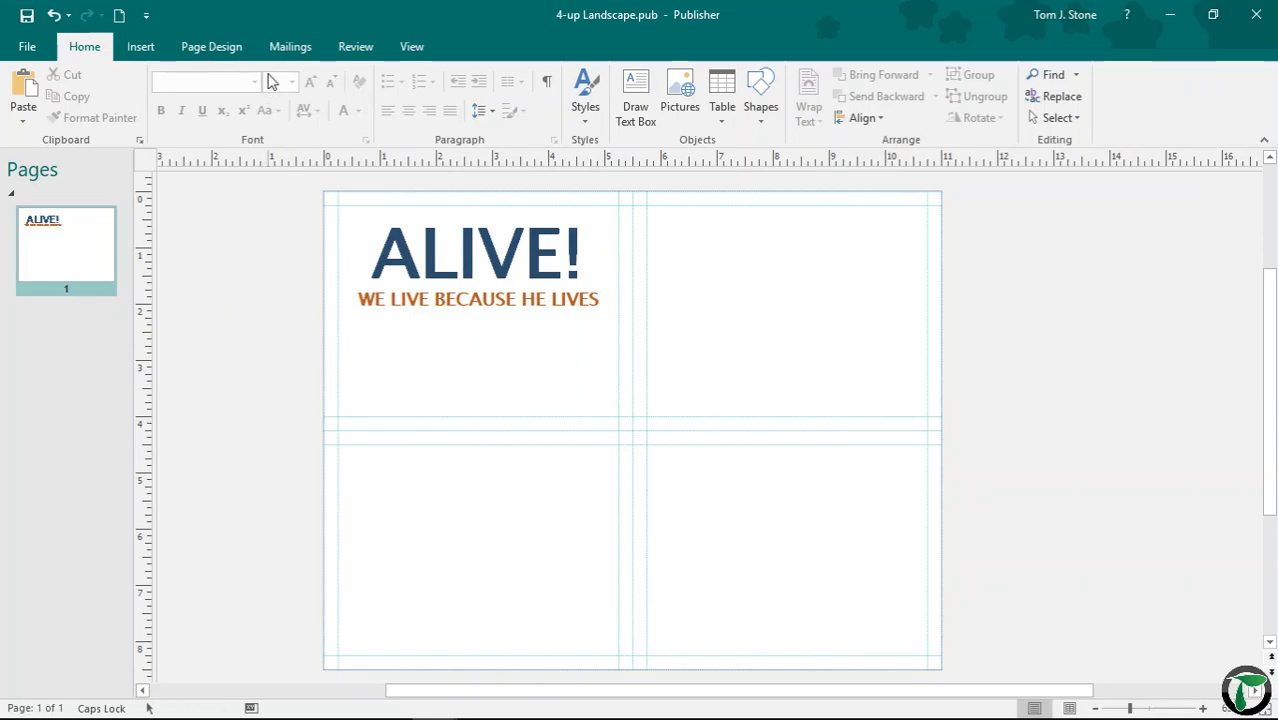
# Draw a narrow trapezoid about 0.35 in wide and 1.35 in high below the subtitle and remove its outline
pyautogui.click(763, 122)
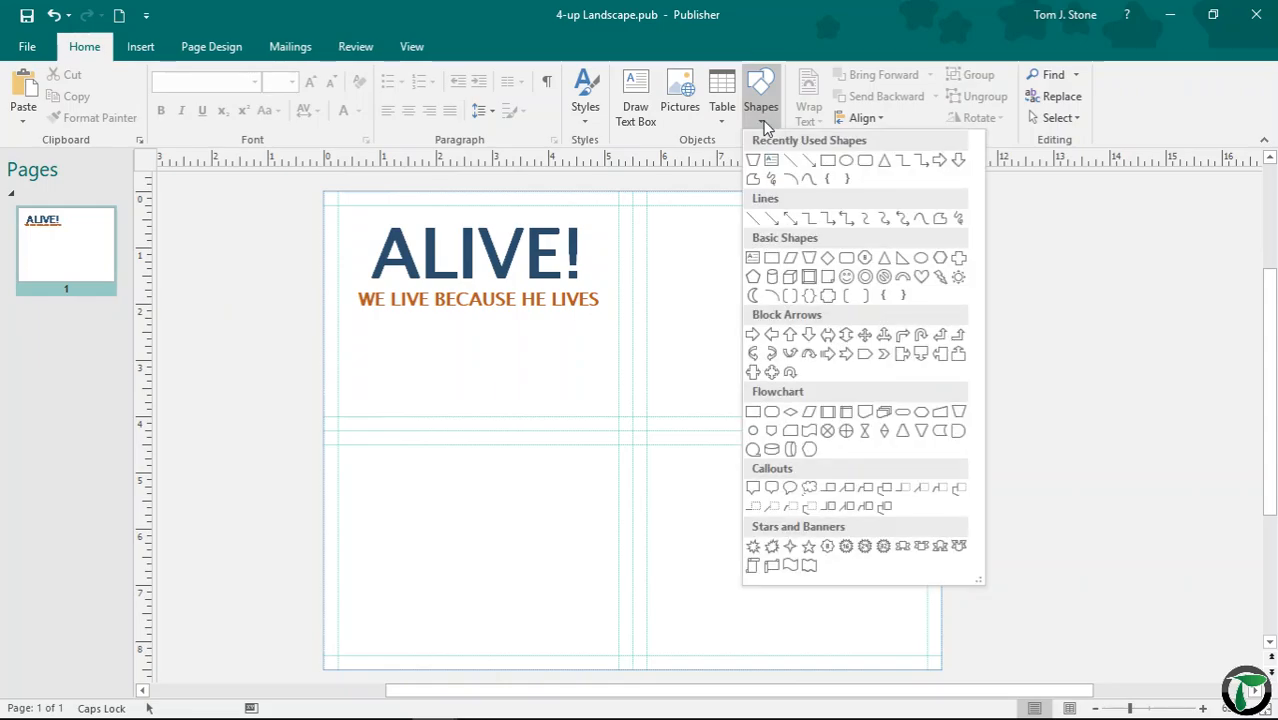
pyautogui.click(810, 259)
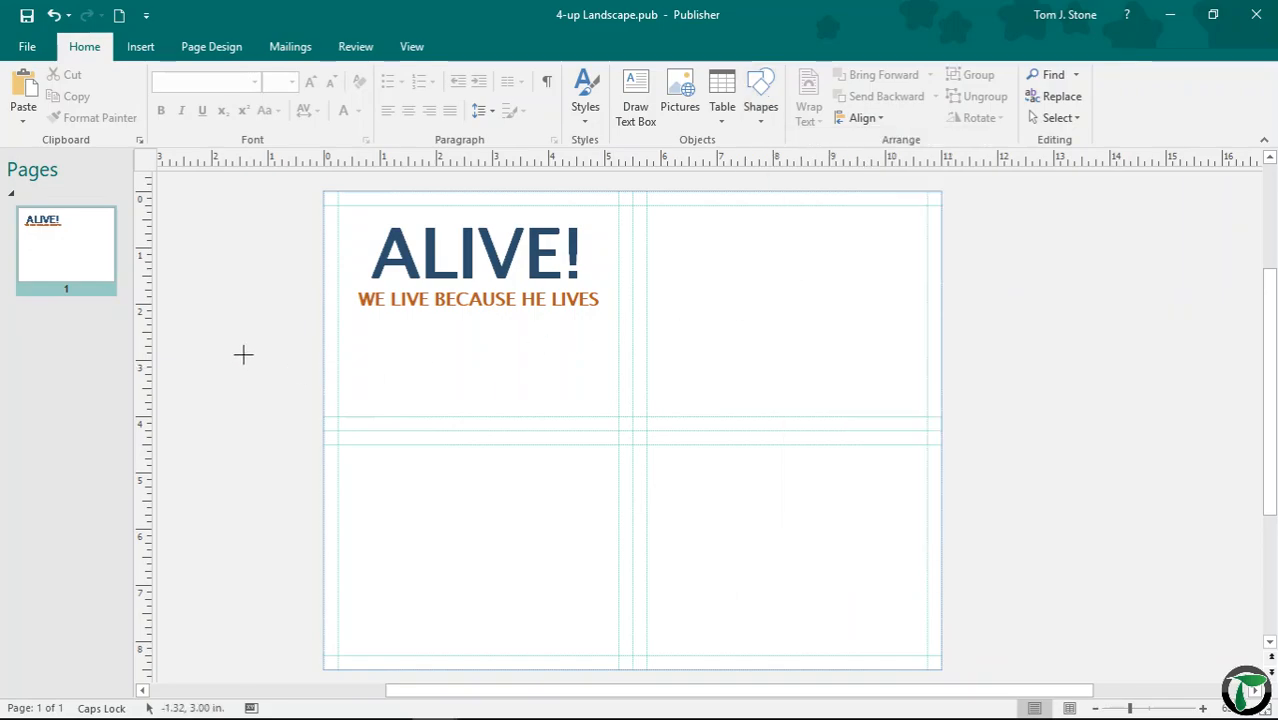
pyautogui.moveTo(385, 341)
pyautogui.mouseDown()
pyautogui.moveTo(414, 410)
pyautogui.moveTo(404, 418)
pyautogui.mouseUp()
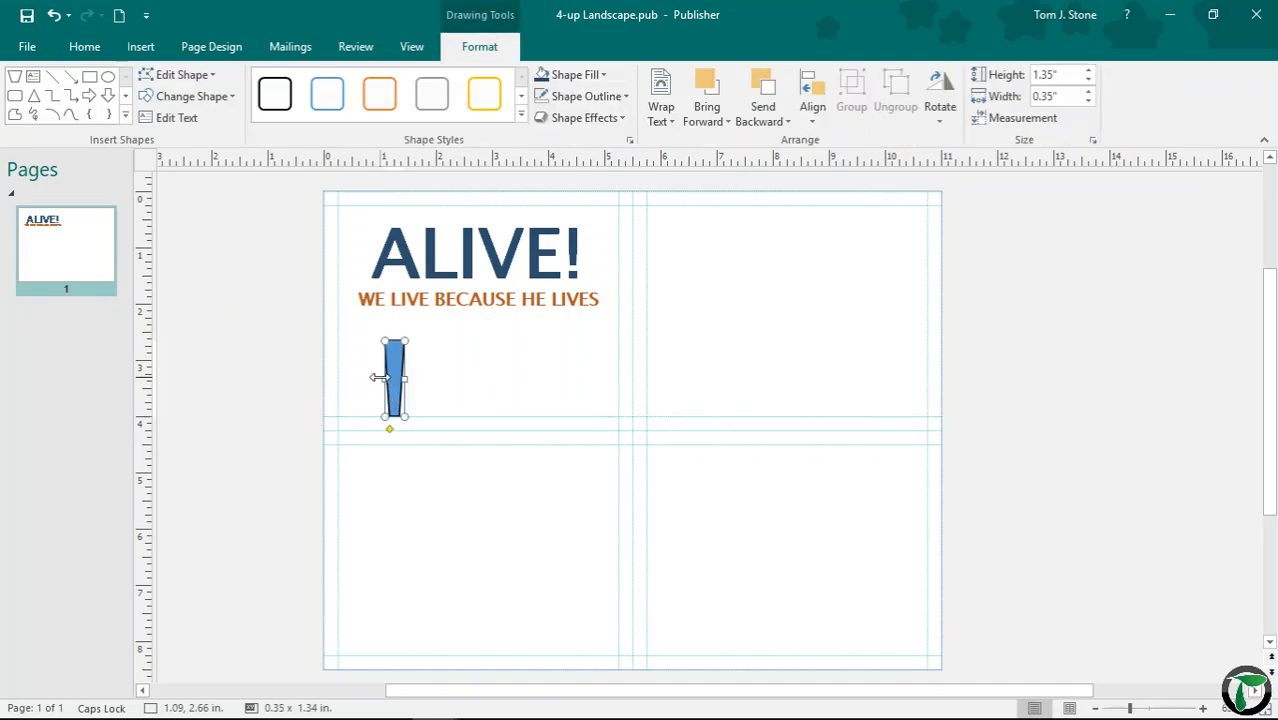
pyautogui.click(627, 96)
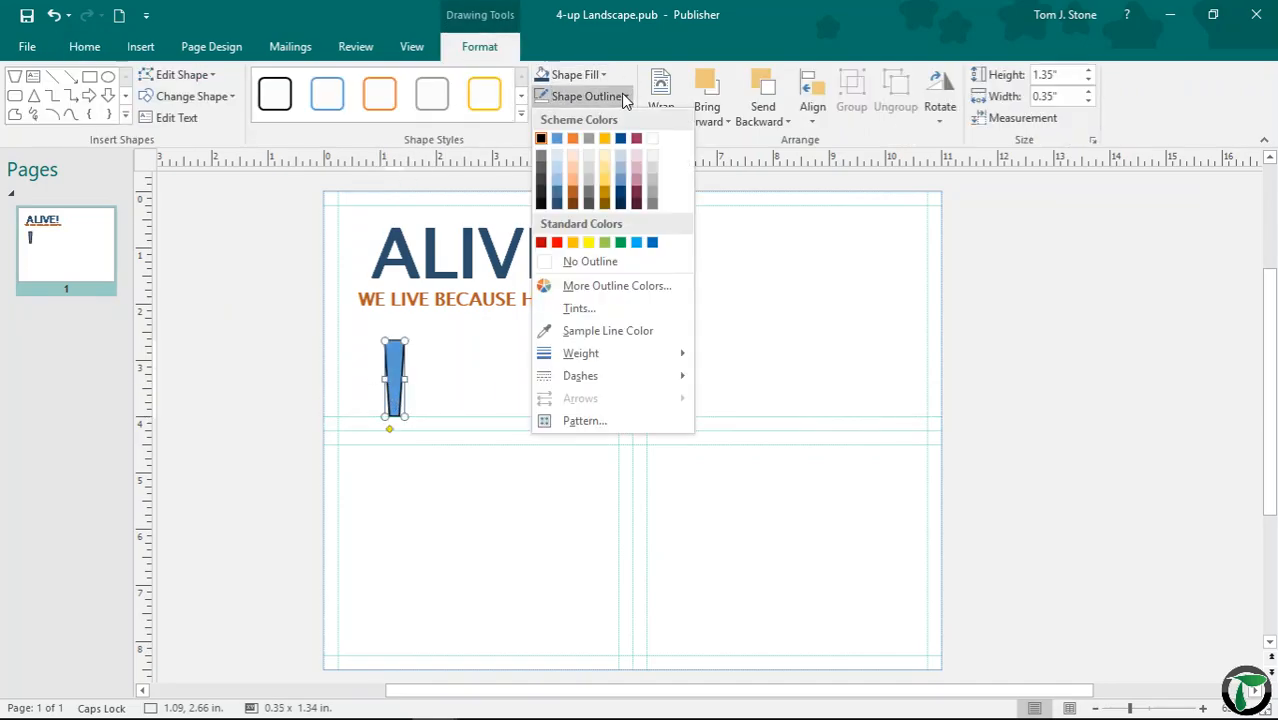
pyautogui.click(553, 261)
# Make a crossbar from a duplicate of the trapezoid by rotating it left 90° and flipping it horizontally
pyautogui.scroll(3, 362, 392)
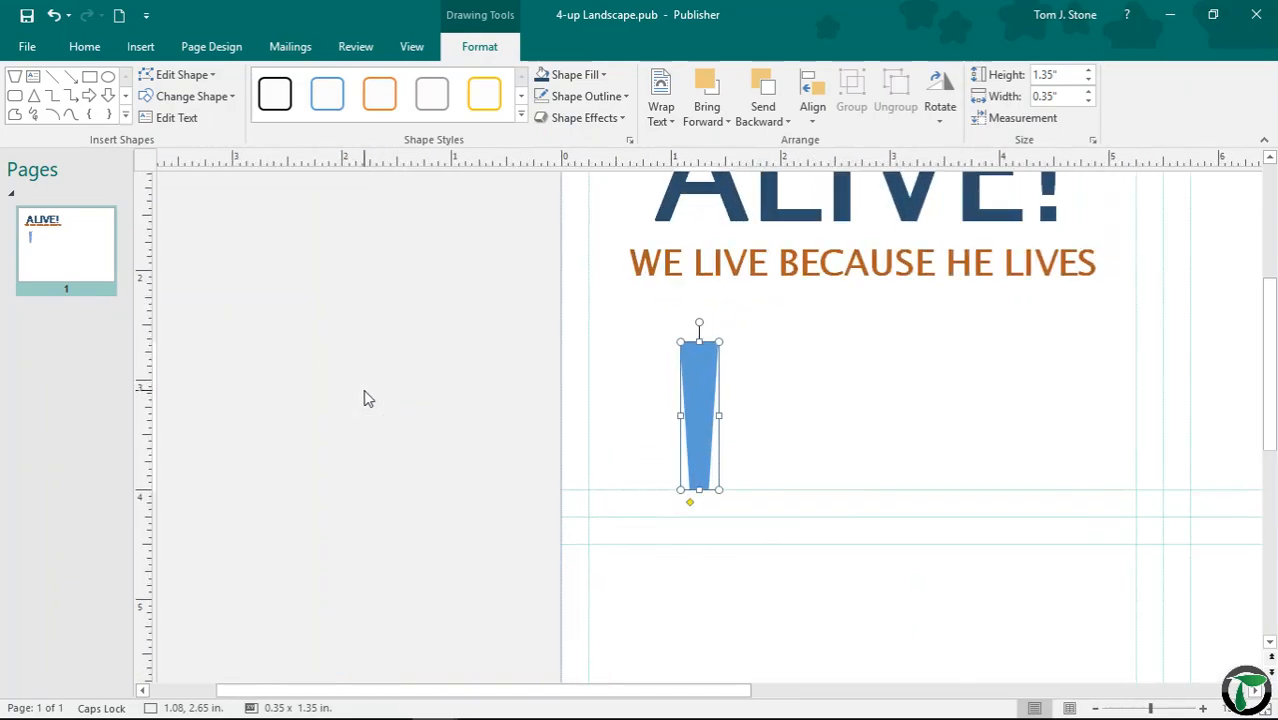
pyautogui.click(559, 351)
pyautogui.click(713, 360)
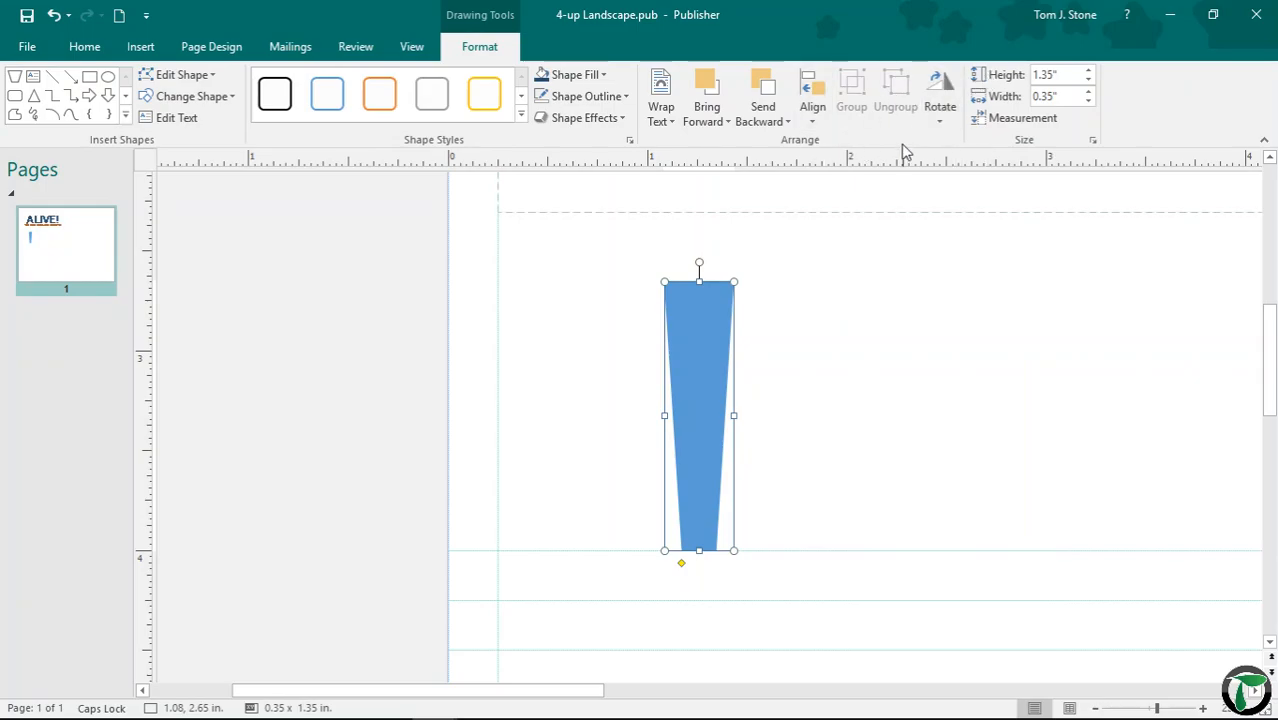
pyautogui.hotkey('ctrl', 'd')
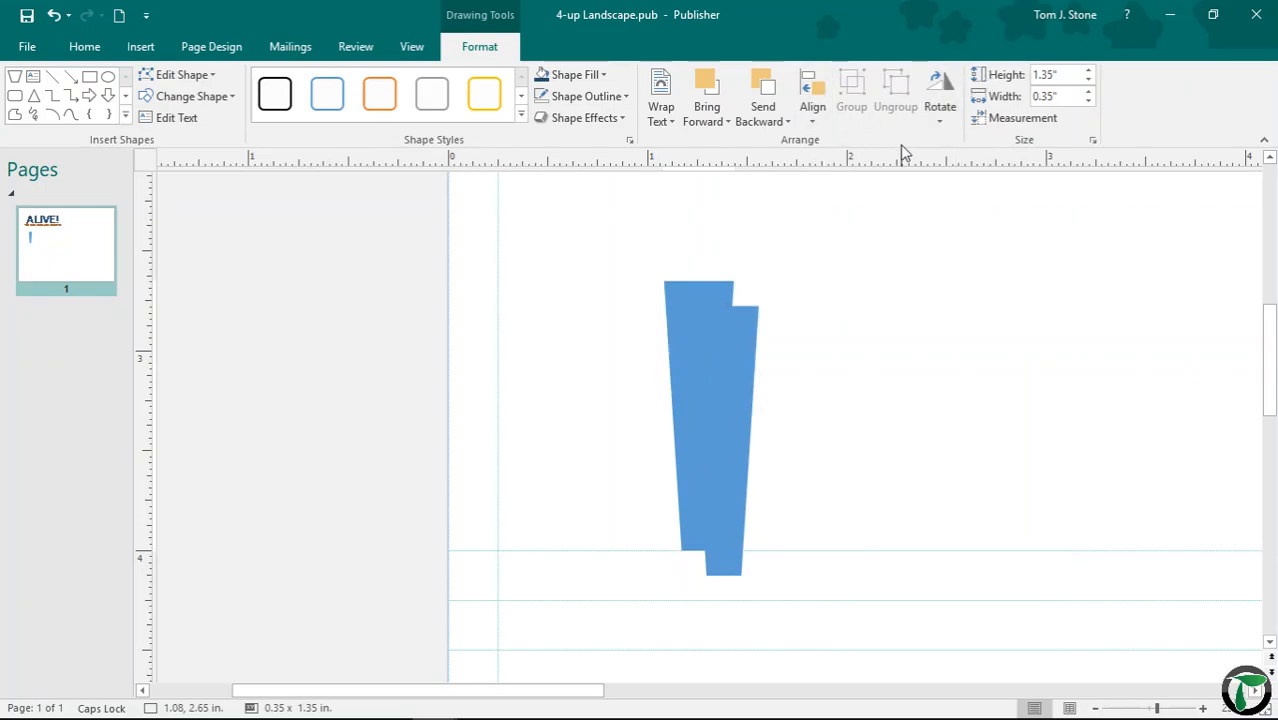
pyautogui.click(940, 120)
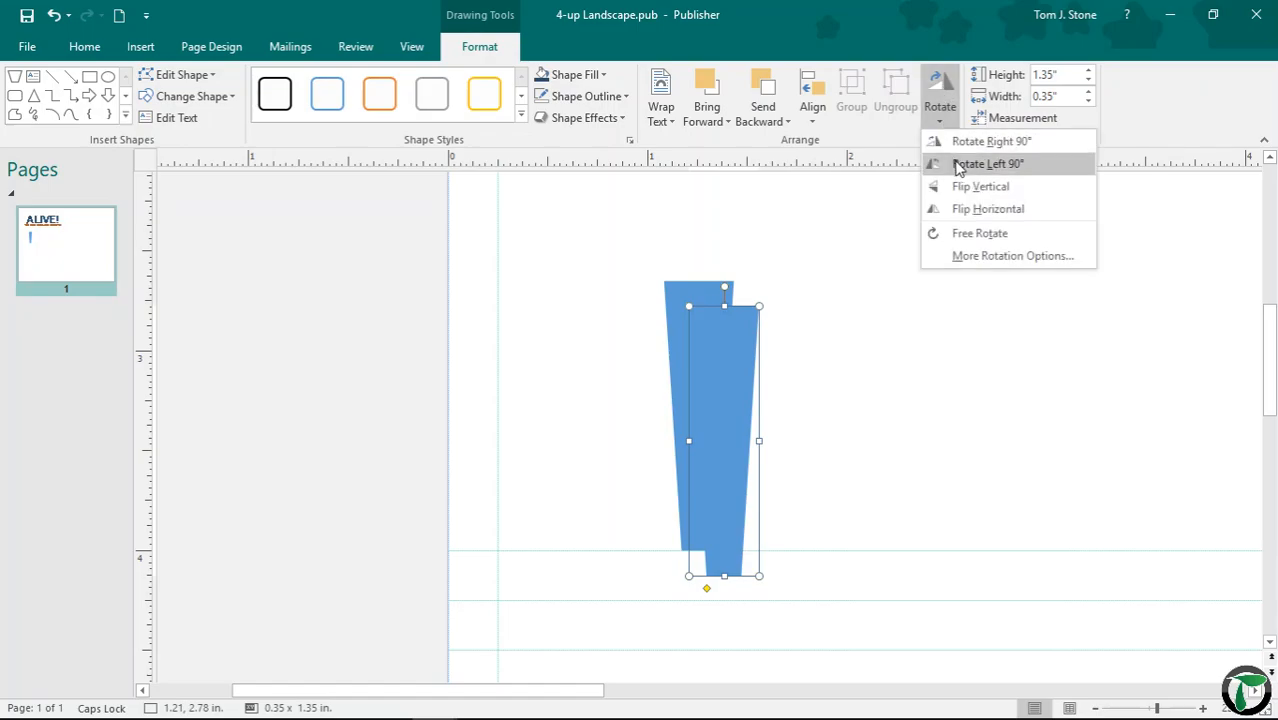
pyautogui.click(959, 165)
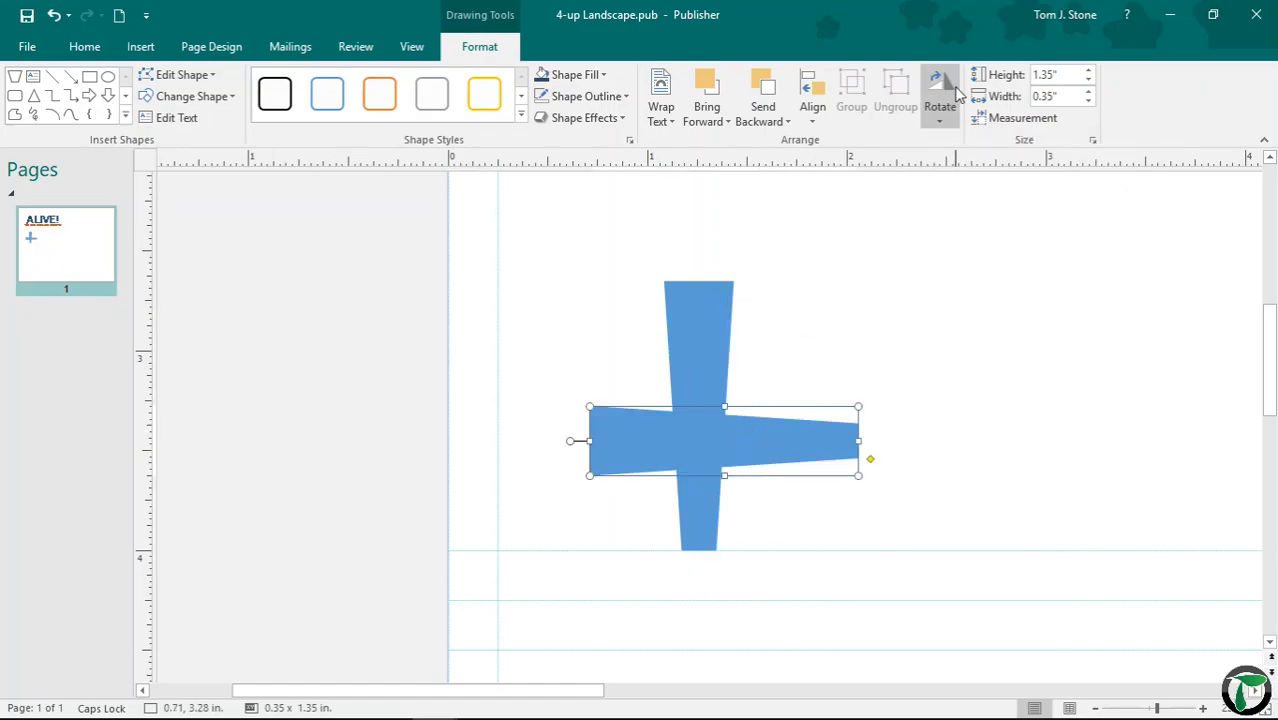
pyautogui.click(940, 96)
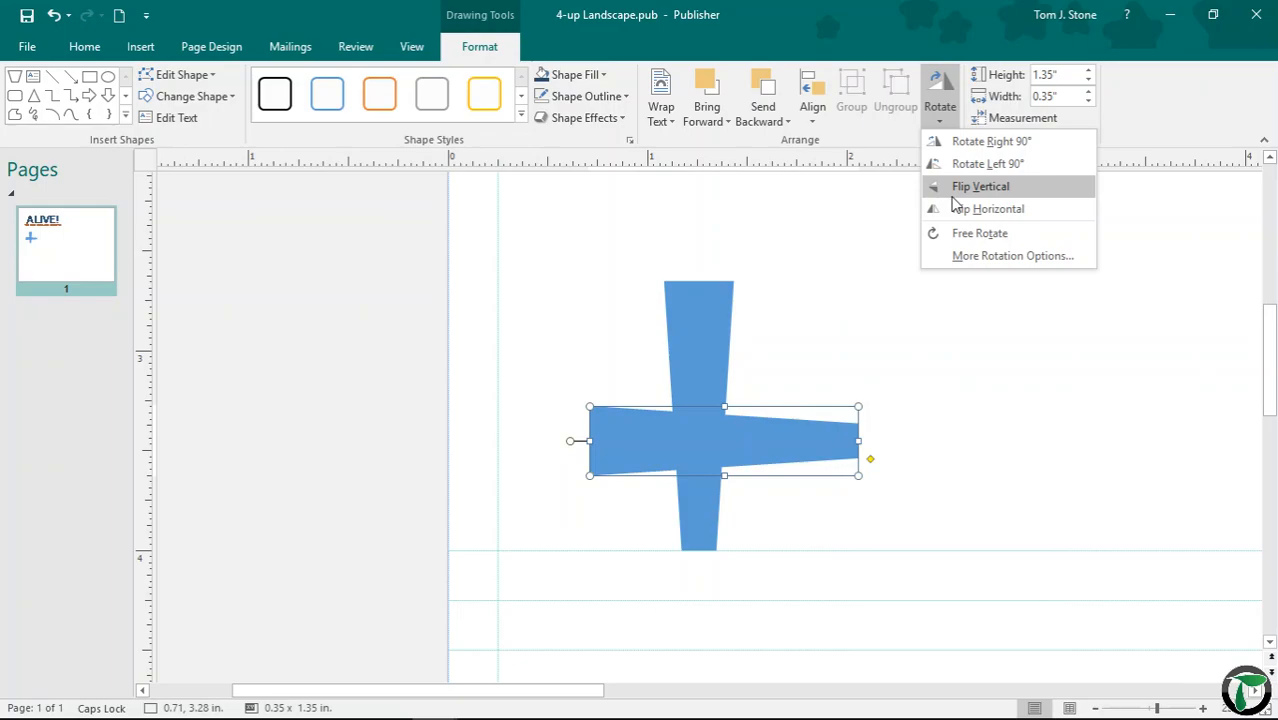
pyautogui.click(956, 208)
# Move the crossbar up so it sits centered across the upper part of the upright trapezoid
pyautogui.moveTo(784, 451); pyautogui.dragTo(757, 348)
pyautogui.click(622, 438)
pyautogui.click(640, 367)
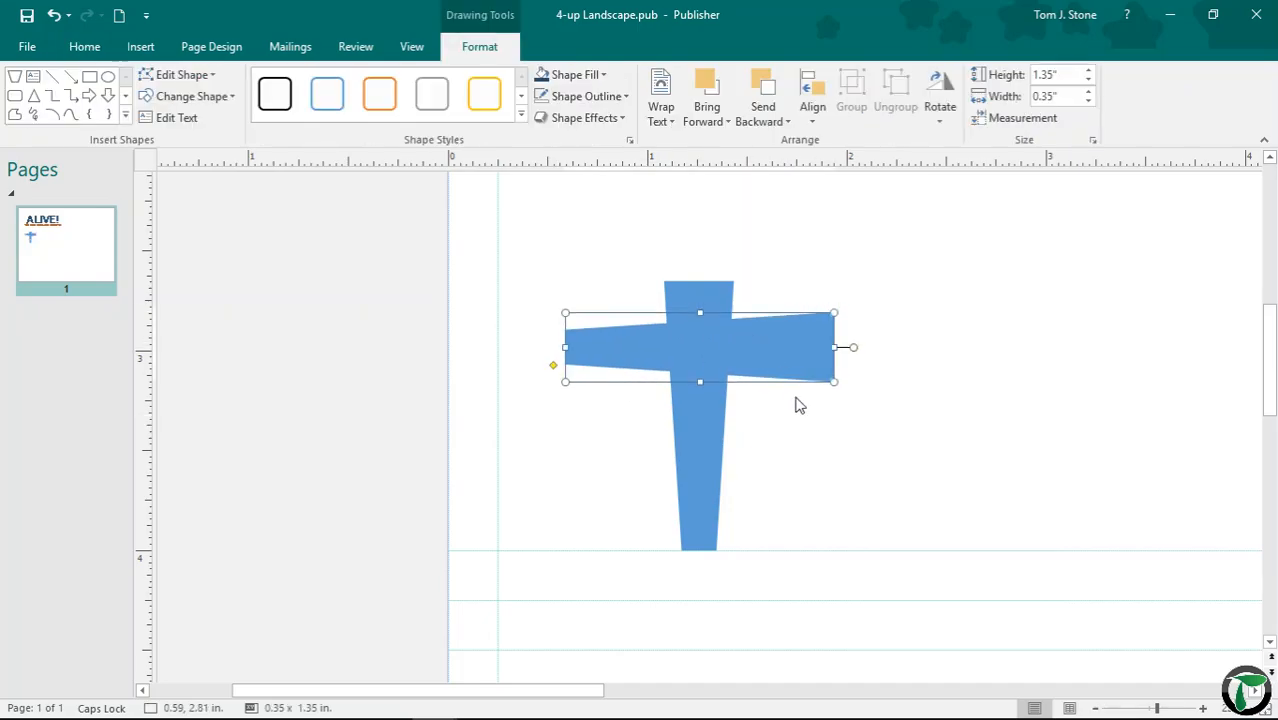
pyautogui.click(600, 395)
# Group the upright and the crossbar into a single cross object
pyautogui.moveTo(531, 257); pyautogui.dragTo(893, 594)
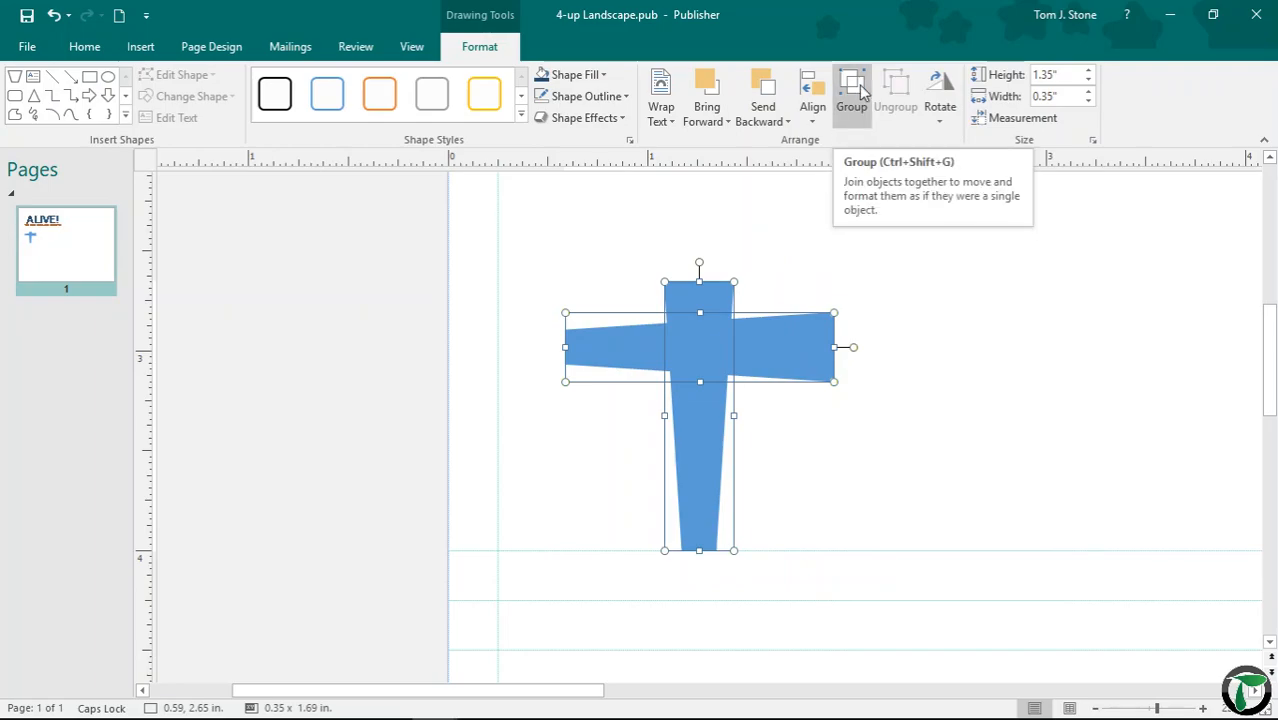
pyautogui.click(862, 92)
pyautogui.click(920, 405)
pyautogui.click(826, 358)
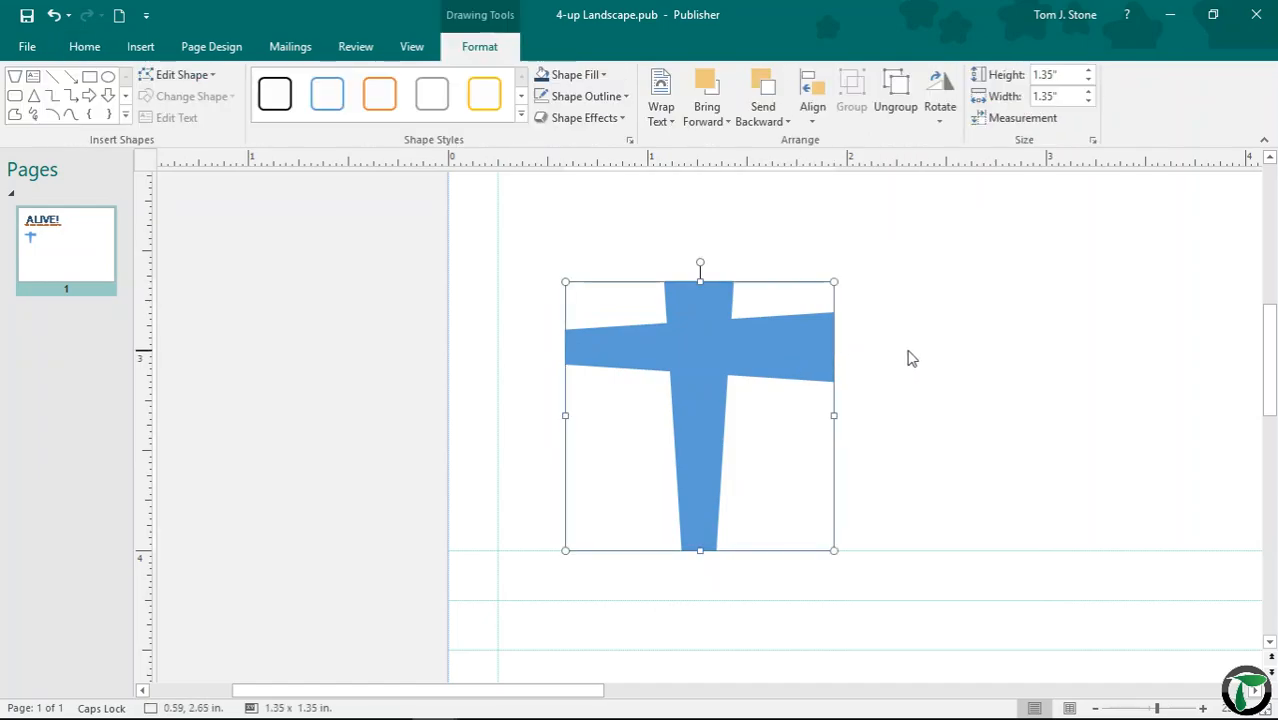
# Duplicate the cross, scale the copy to about 0.87 in, and stand it on the margin guide right of the large cross
pyautogui.click(776, 365)
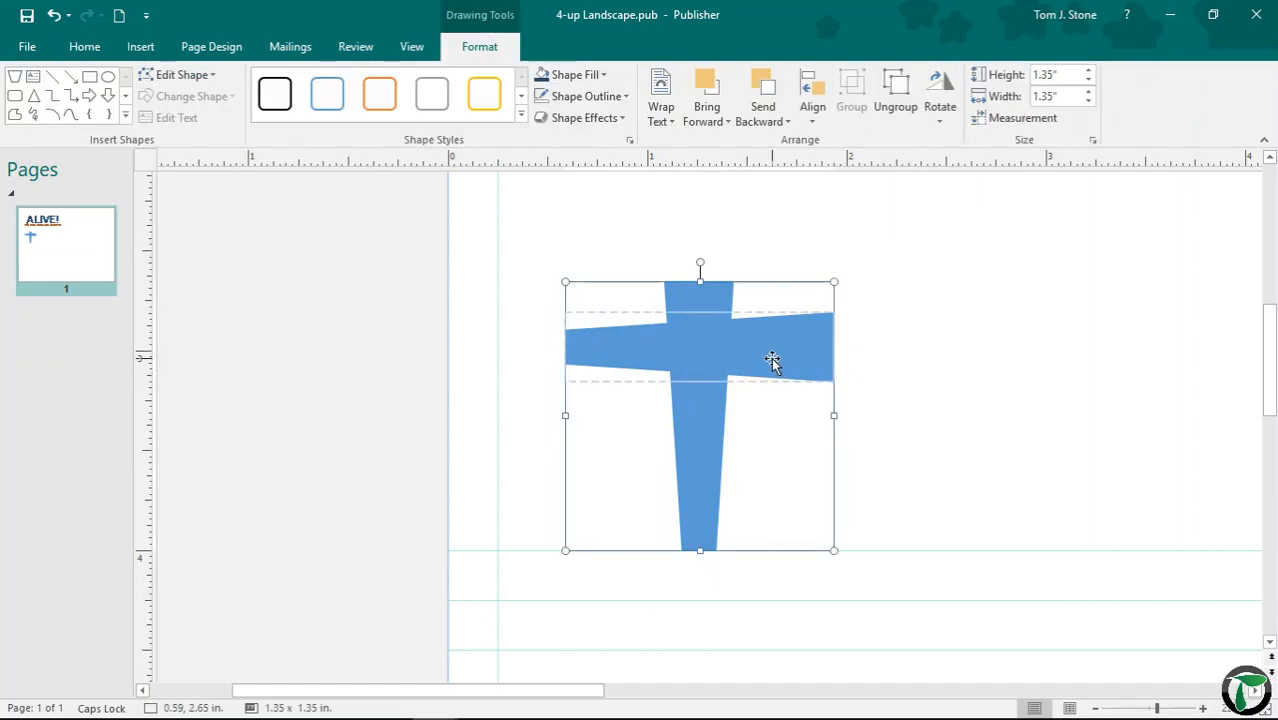
pyautogui.hotkey('ctrl', 'v')
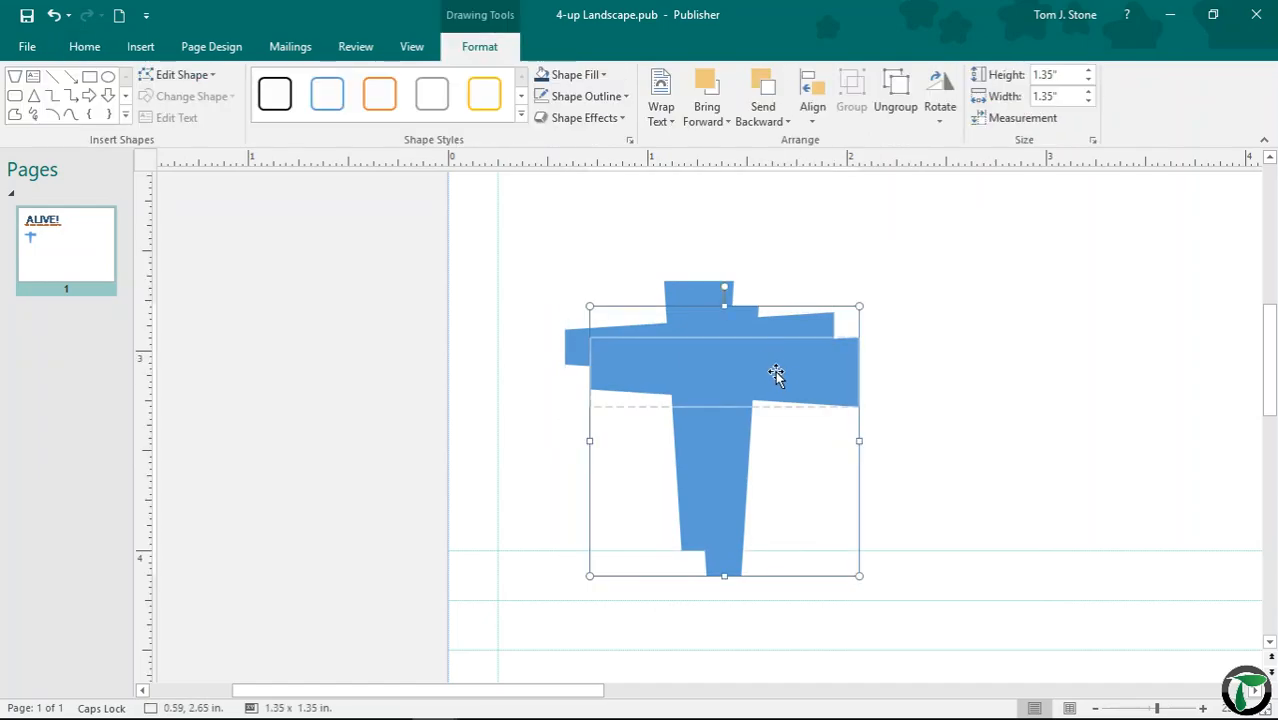
pyautogui.moveTo(855, 305); pyautogui.dragTo(727, 432)
pyautogui.click(681, 472)
pyautogui.moveTo(681, 472); pyautogui.dragTo(794, 456)
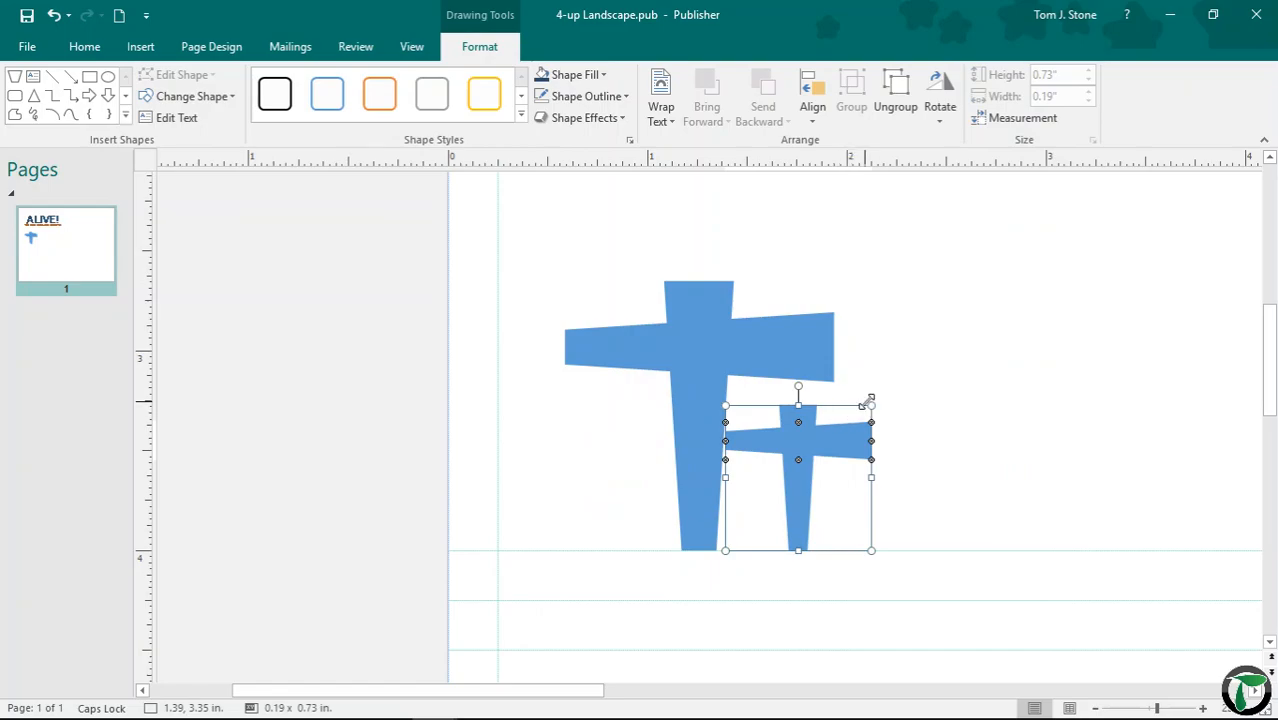
pyautogui.moveTo(874, 403); pyautogui.dragTo(839, 377)
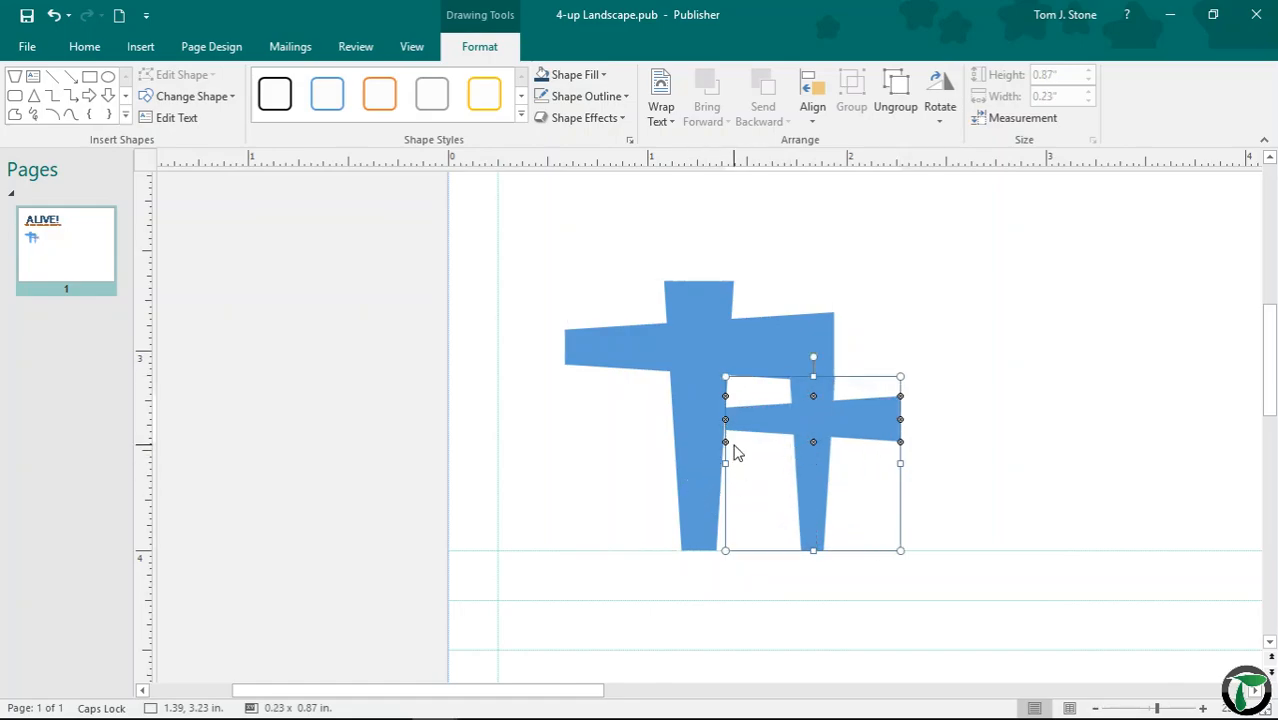
# Duplicate the small cross and place the copy left of the large cross, aligned to the left and bottom margin guides
pyautogui.hotkey('ctrl', 'd')
pyautogui.moveTo(790, 468); pyautogui.dragTo(597, 423)
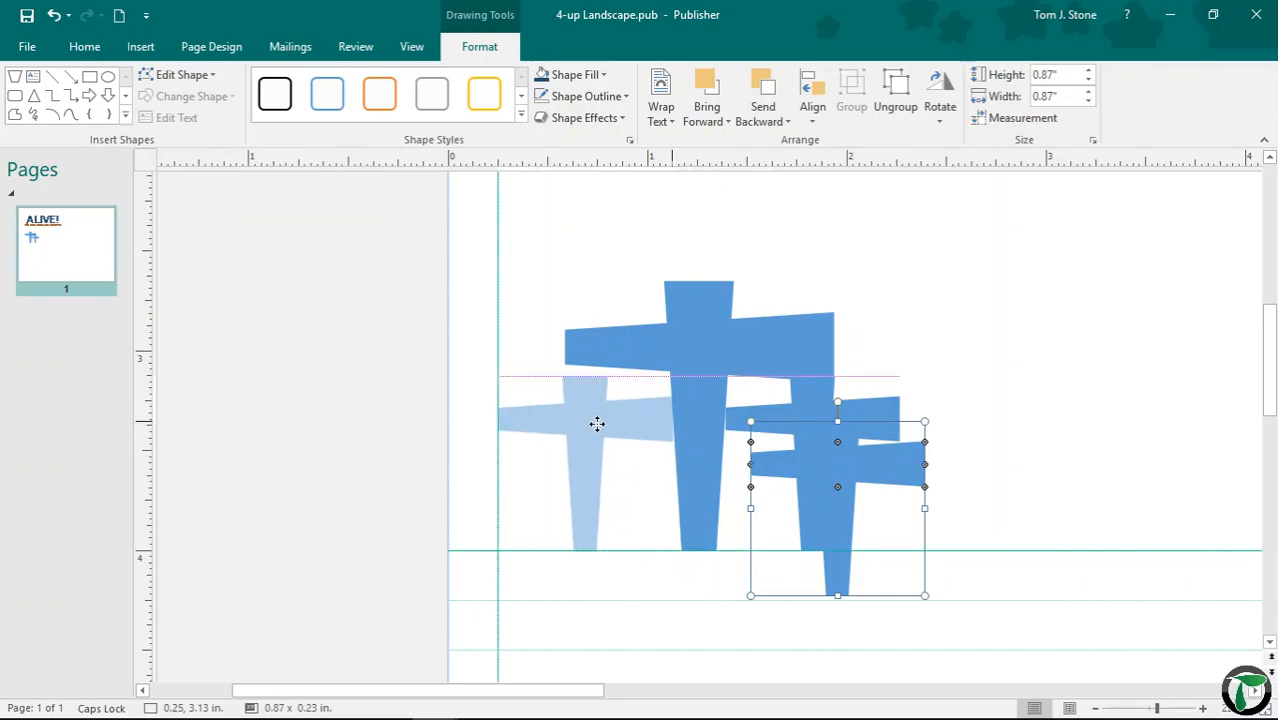
pyautogui.moveTo(597, 423); pyautogui.dragTo(599, 427)
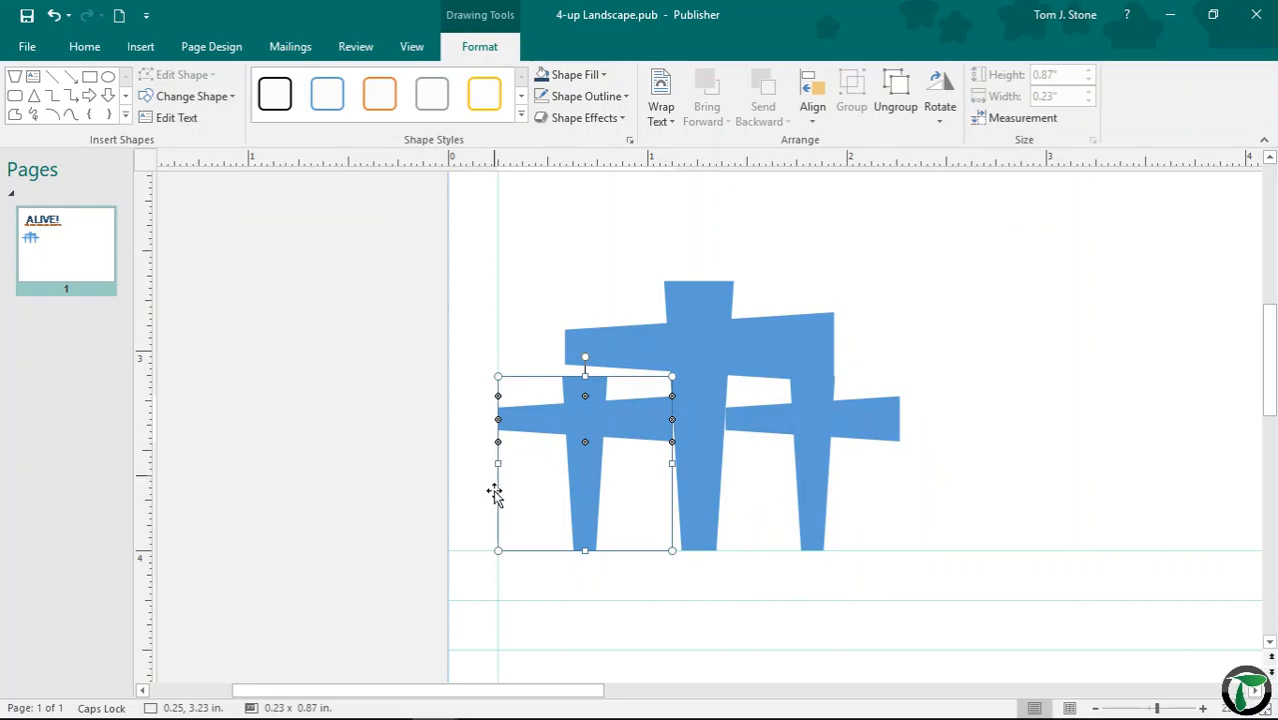
pyautogui.click(422, 451)
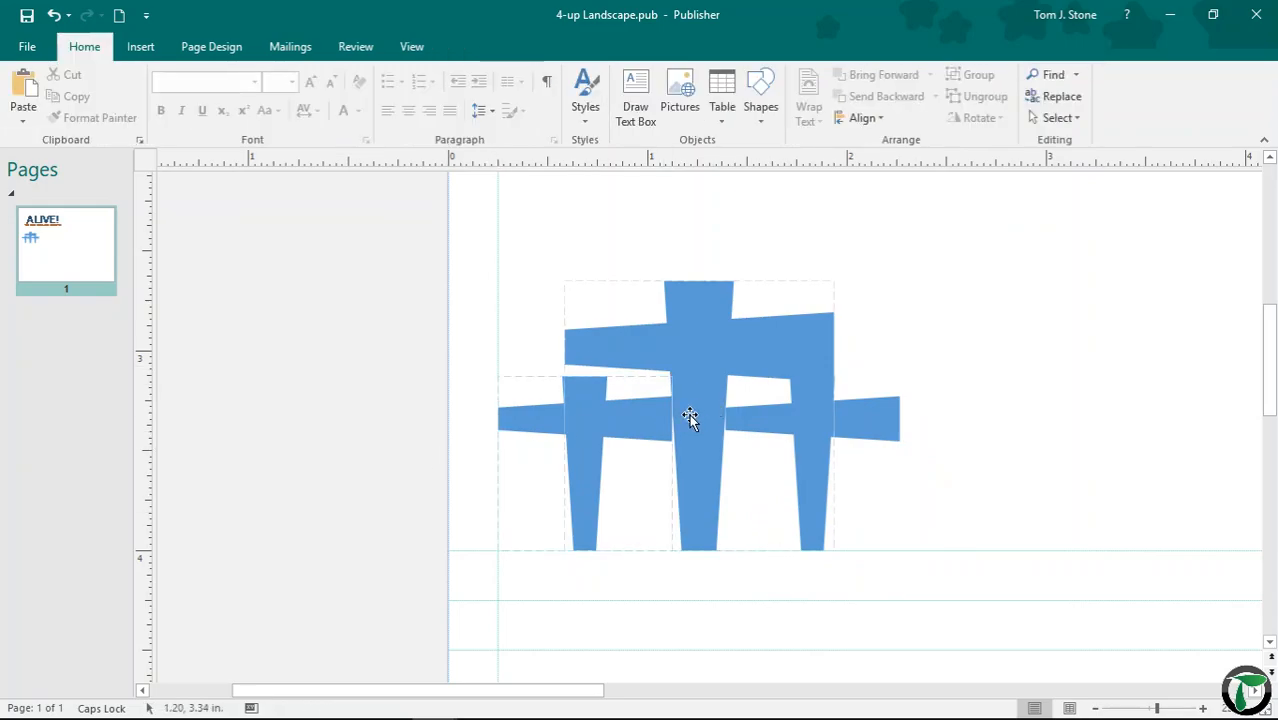
# Nudge the large center cross and the right small cross slightly left to even the spacing between the three crosses
pyautogui.click(690, 417)
pyautogui.moveTo(695, 416); pyautogui.dragTo(693, 414)
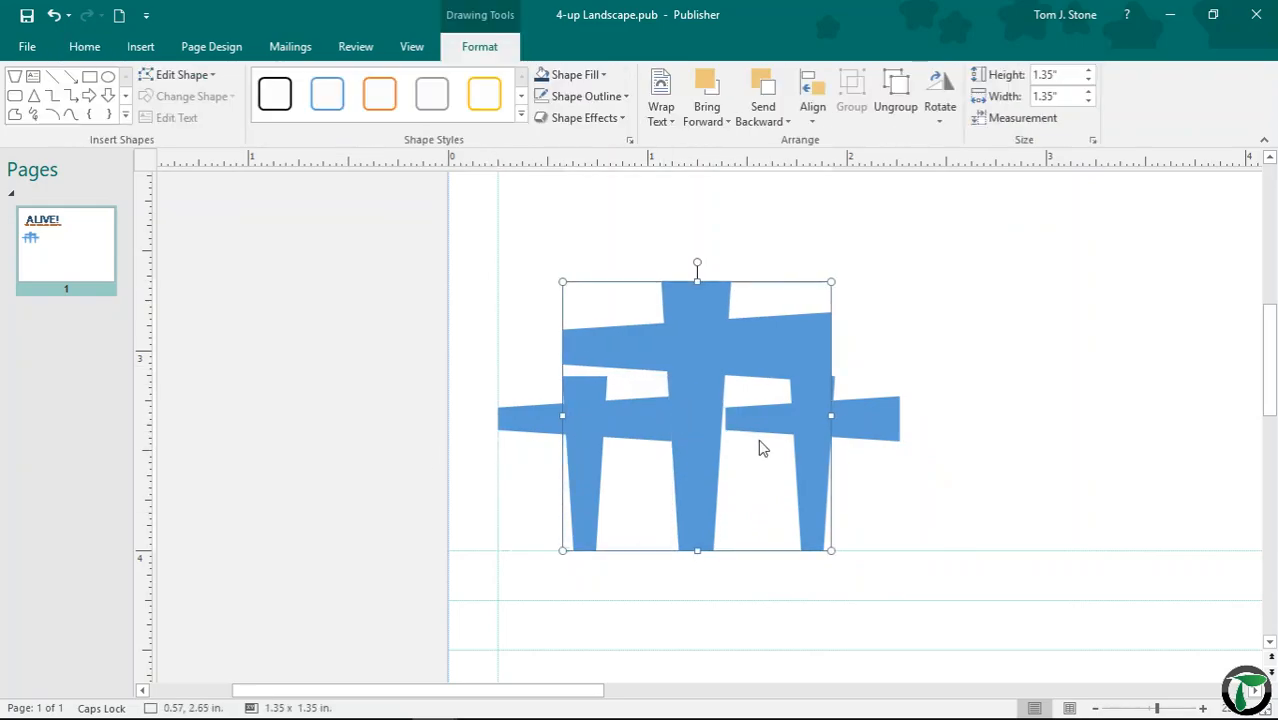
pyautogui.click(801, 417)
pyautogui.press('Left')
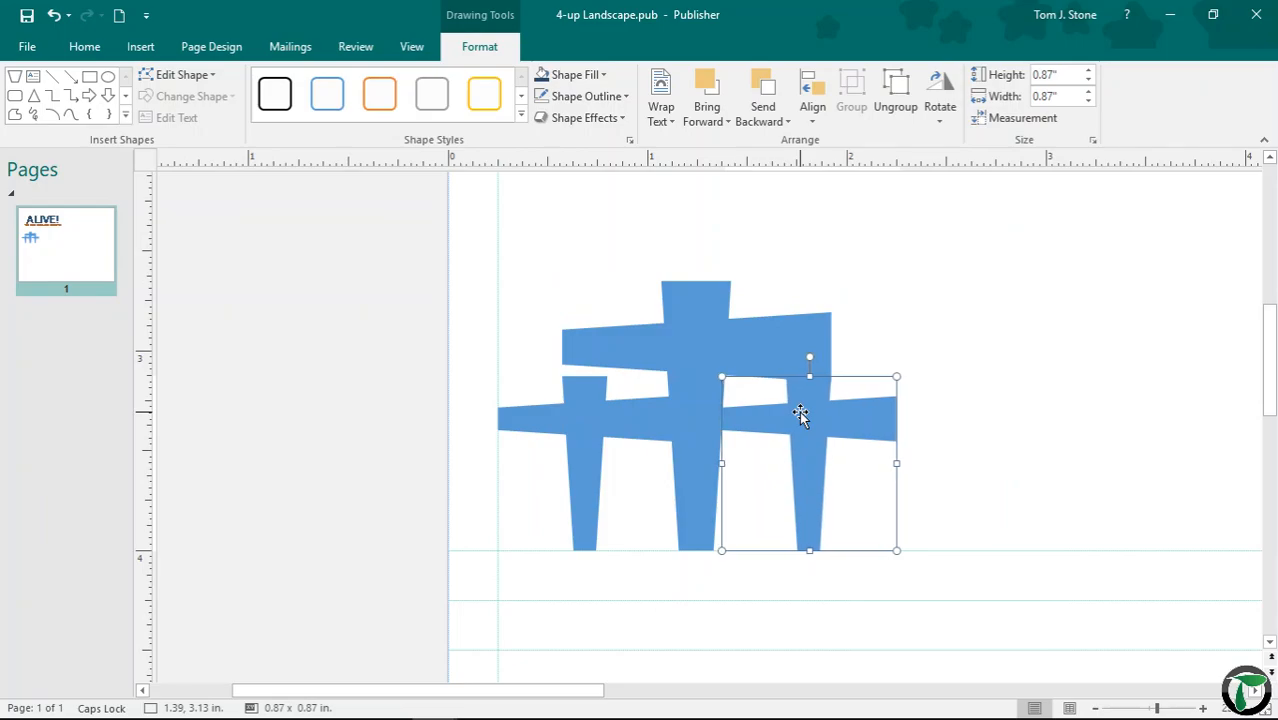
pyautogui.click(453, 397)
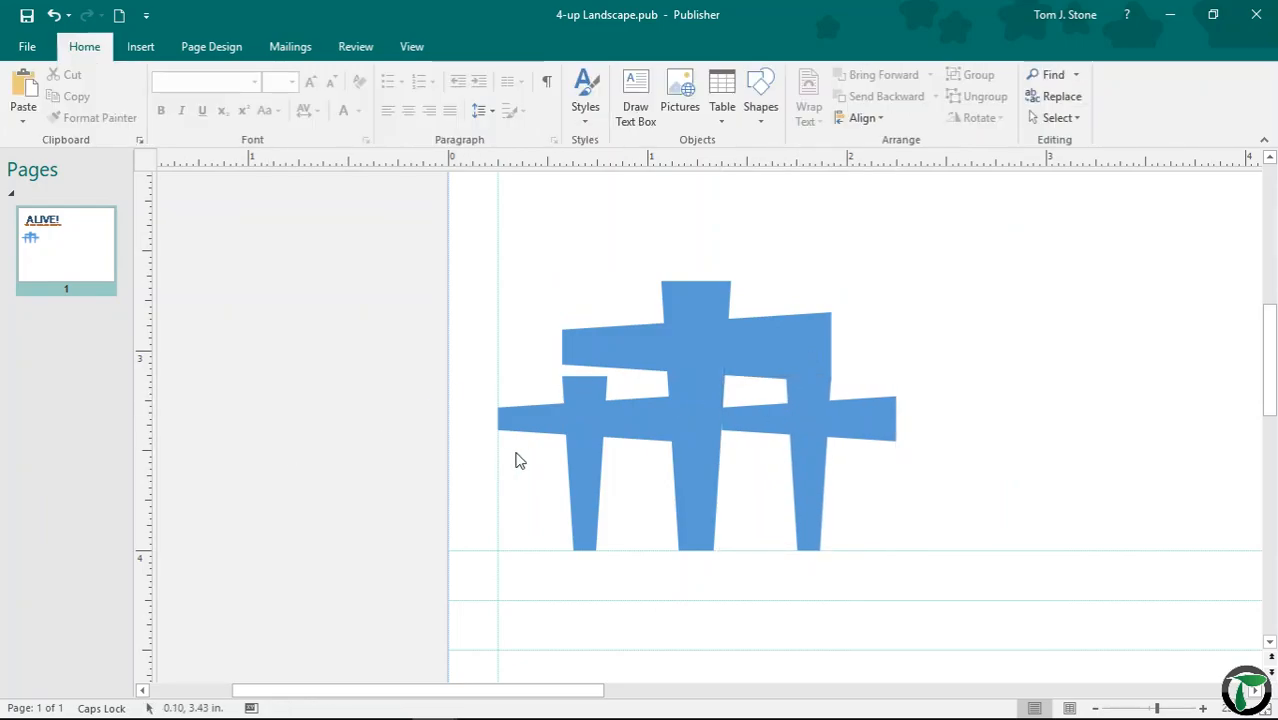
pyautogui.click(807, 434)
pyautogui.press('Left')
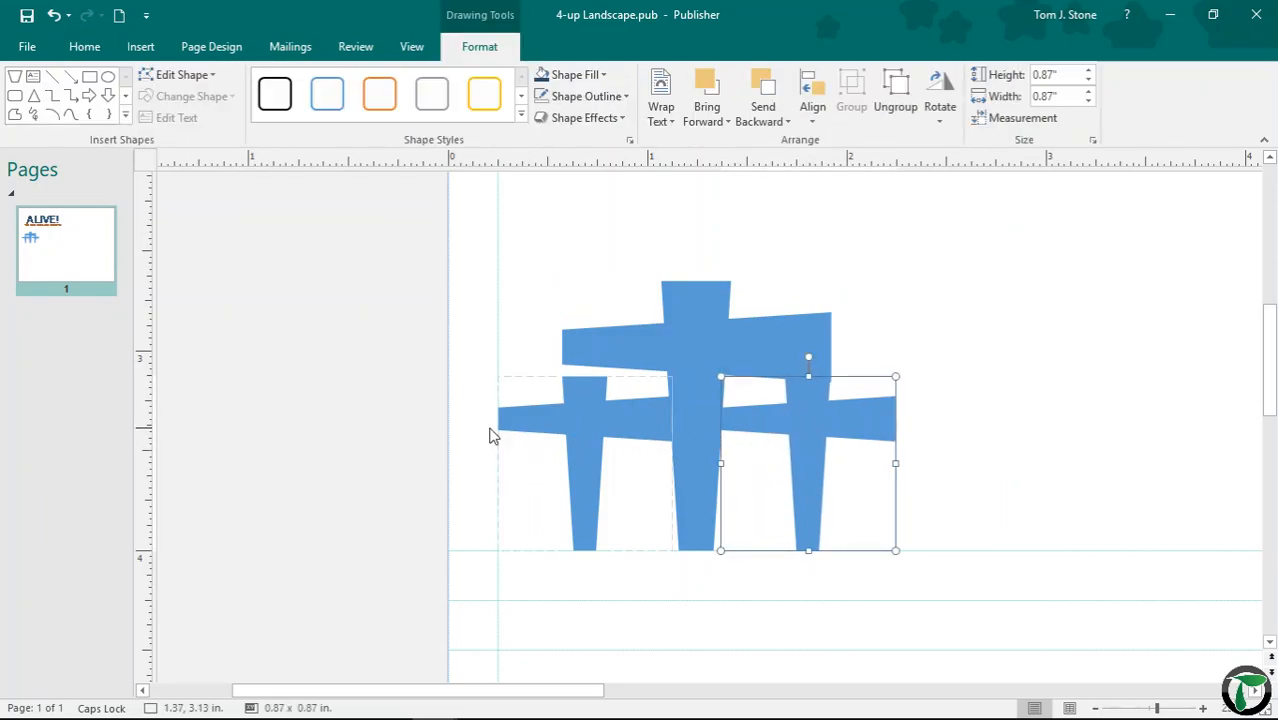
pyautogui.click(397, 428)
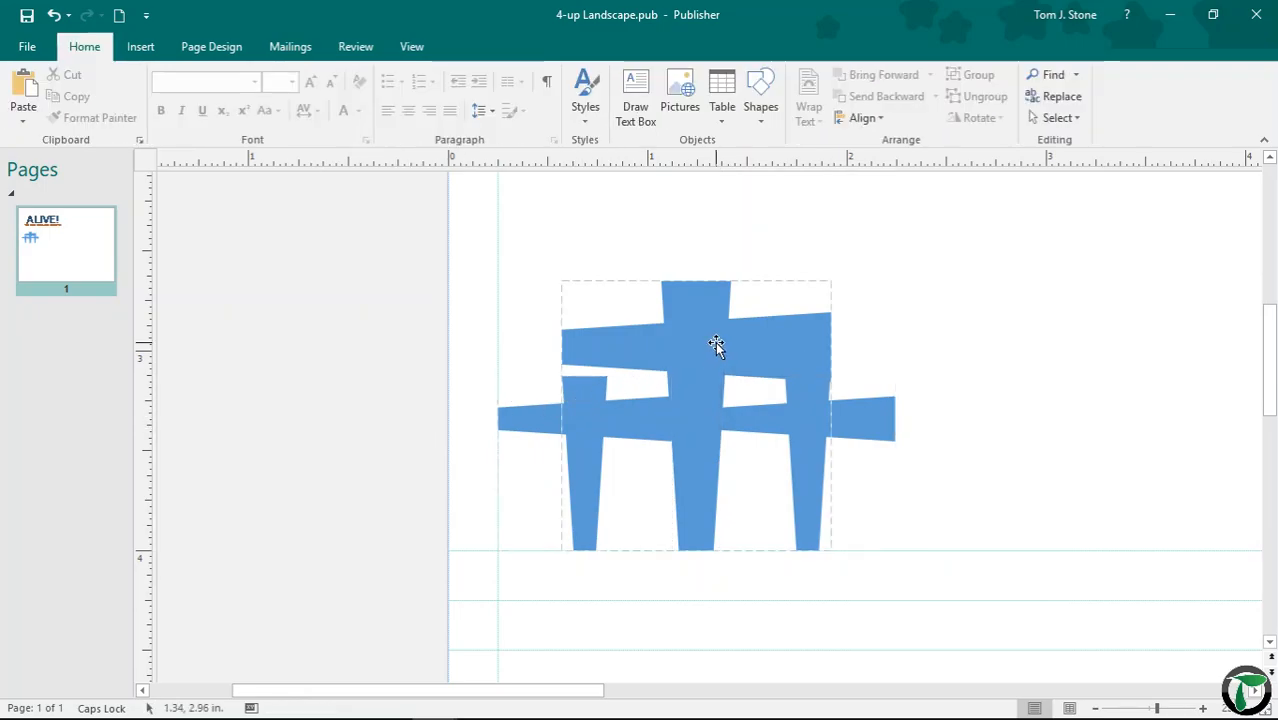
# Fill the large center cross with the dark blue scheme color that matches the "ALIVE!" heading
pyautogui.keyDown('ctrl'); pyautogui.scroll(-3, 523, 422); pyautogui.keyUp('ctrl')
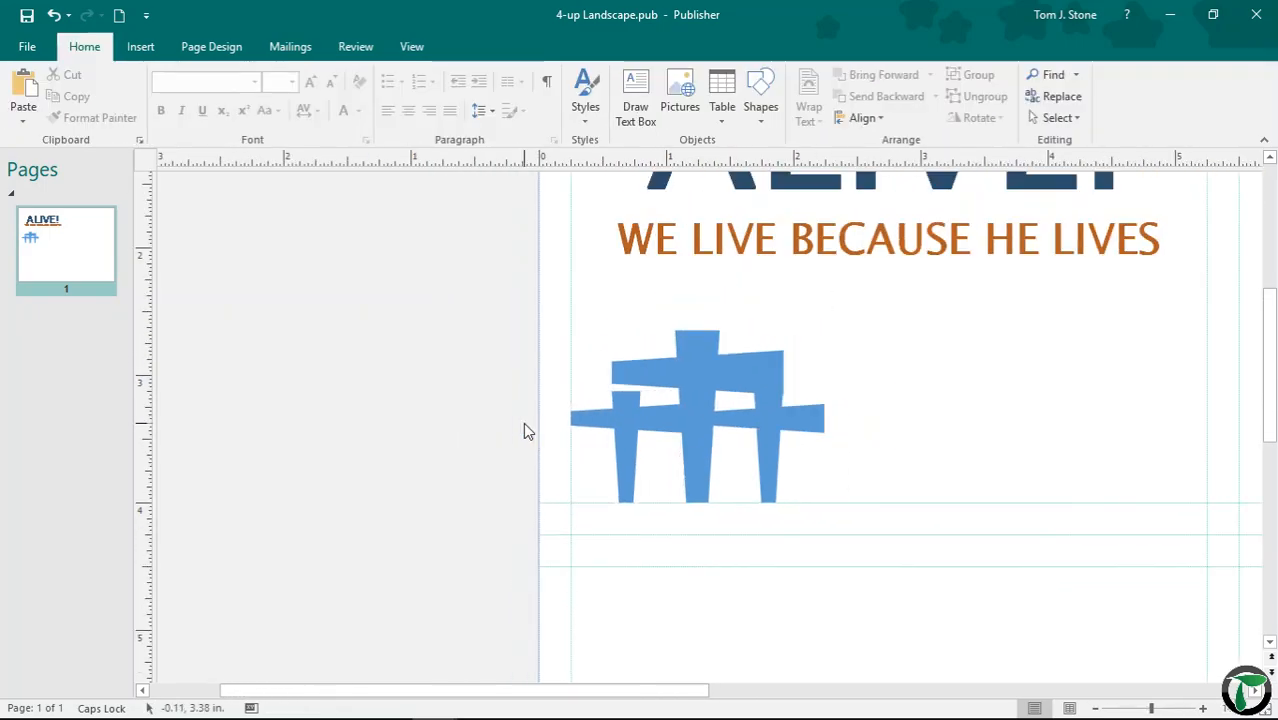
pyautogui.scroll(3, 560, 435)
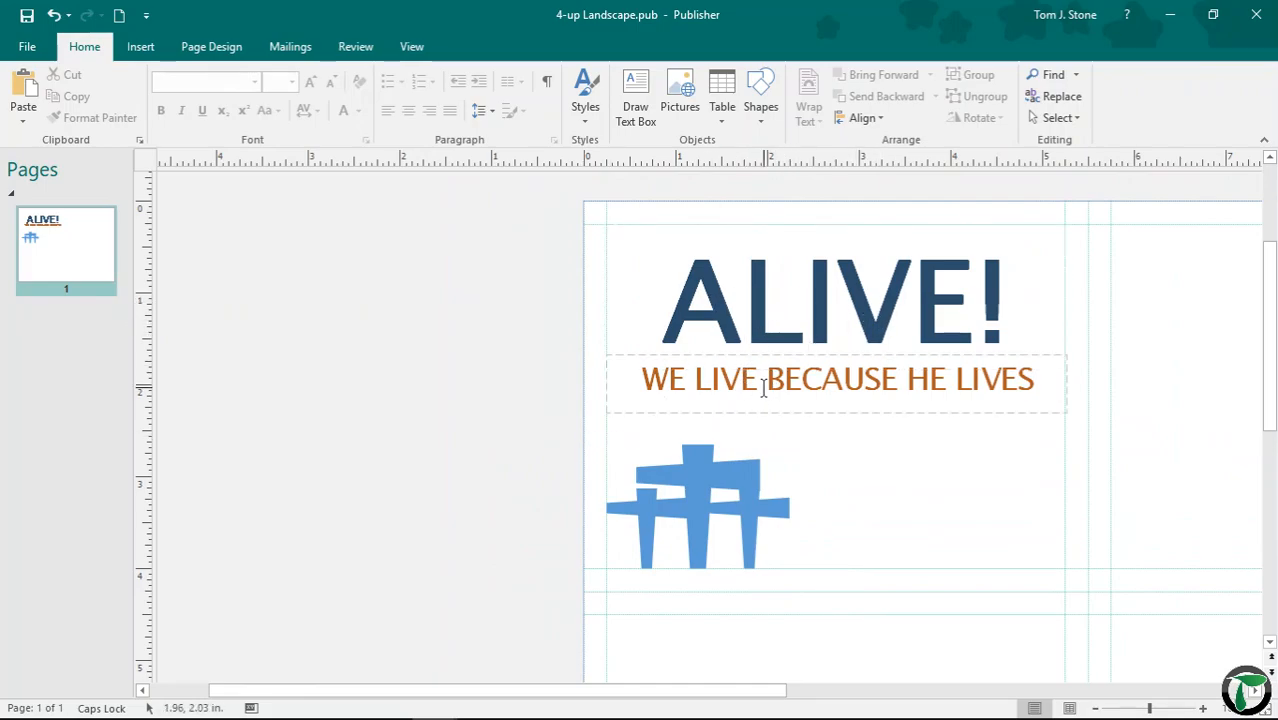
pyautogui.click(697, 487)
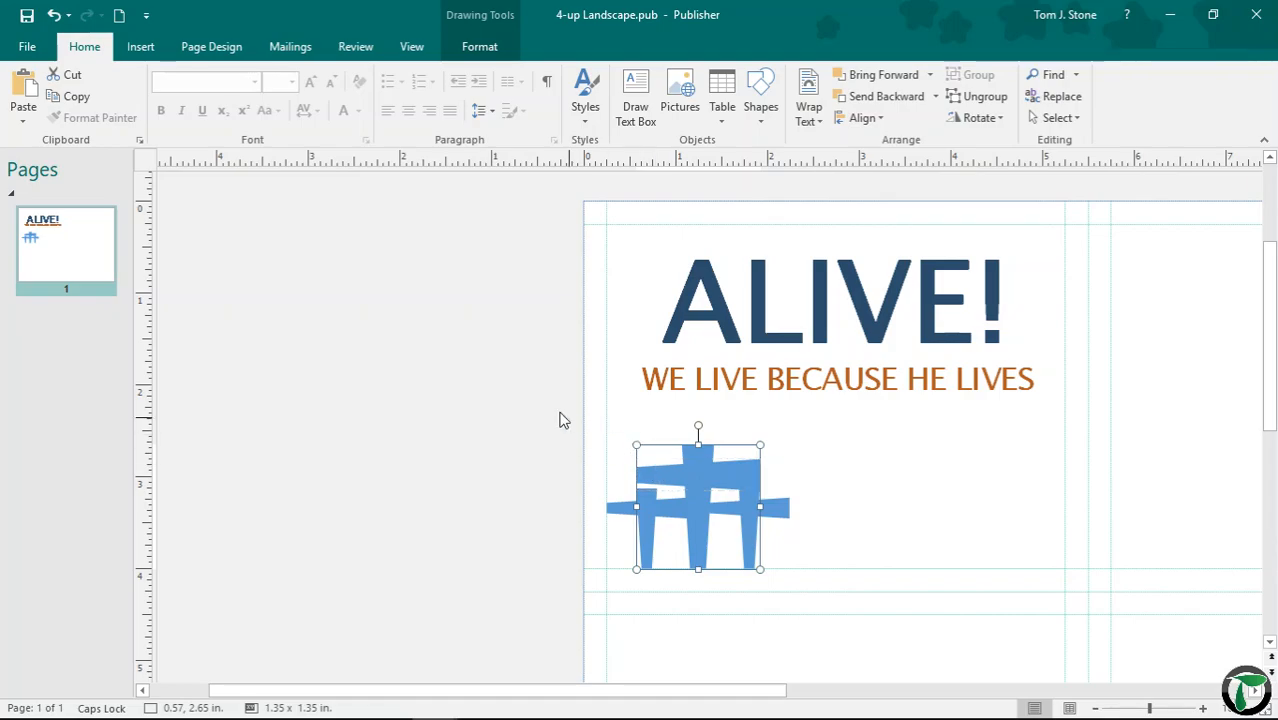
pyautogui.click(498, 50)
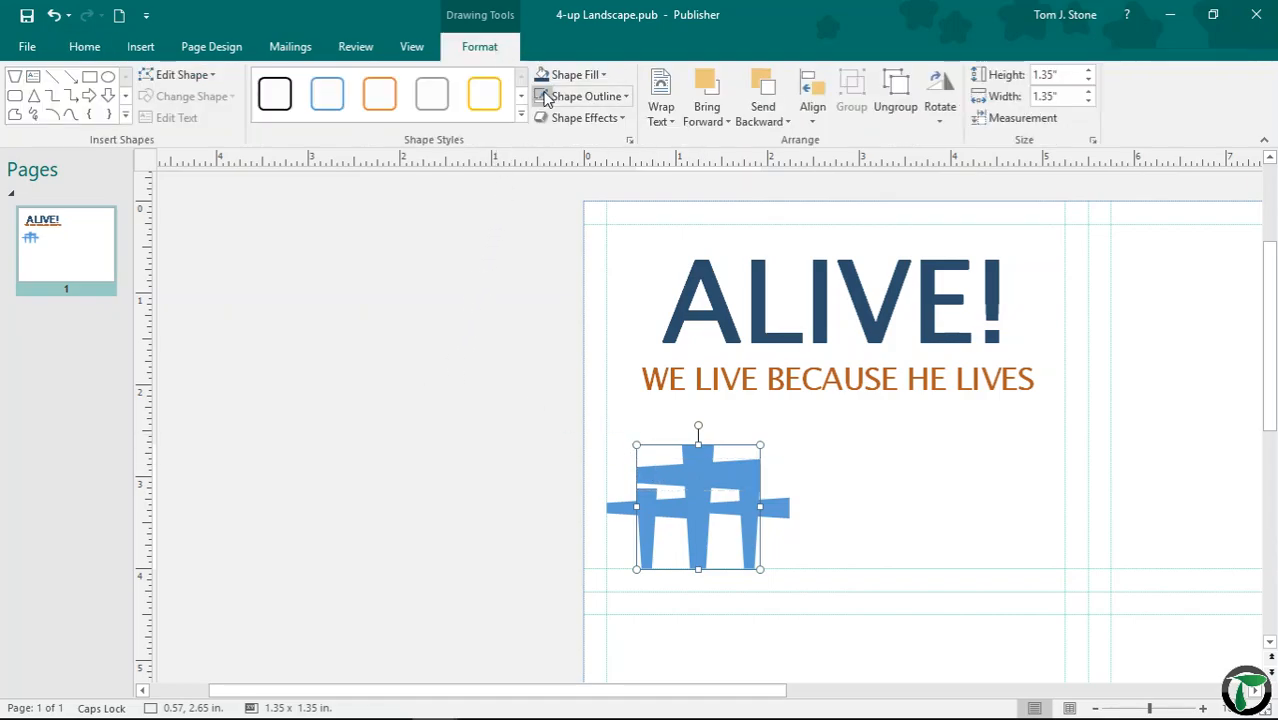
pyautogui.click(602, 78)
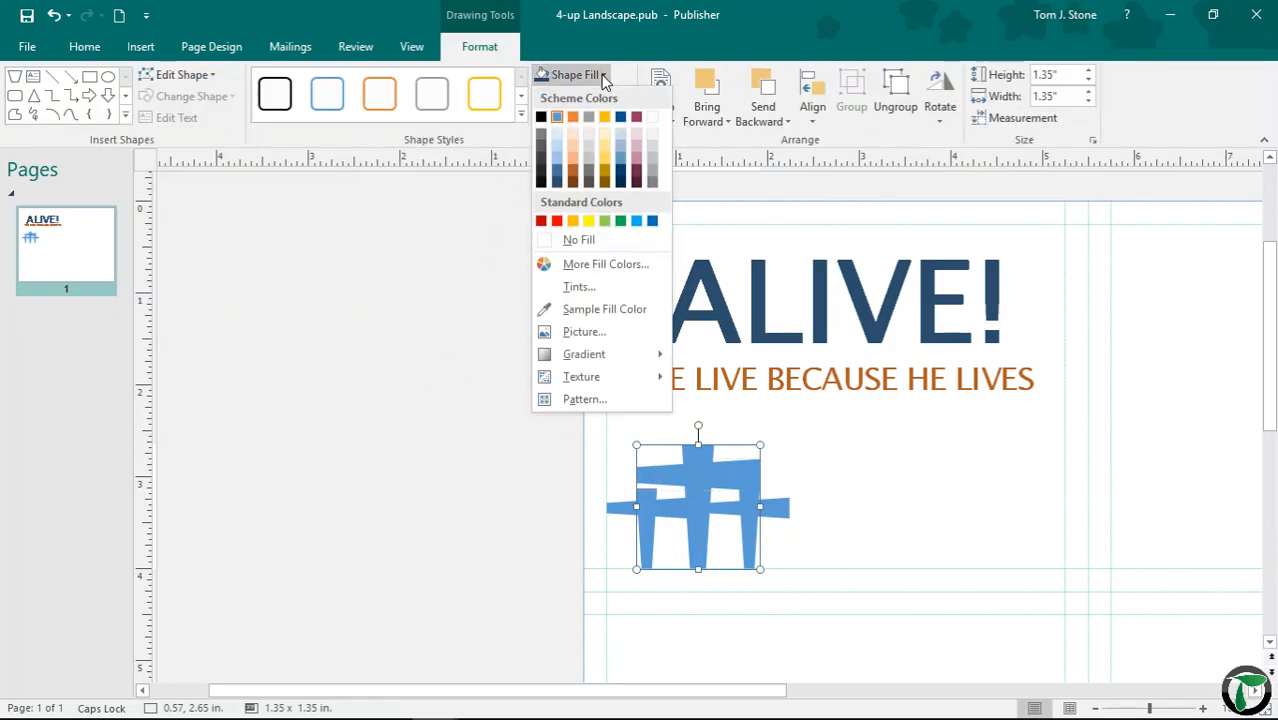
pyautogui.click(560, 184)
# Fill both small crosses with the dark orange scheme color that matches the subtitle
pyautogui.click(638, 516)
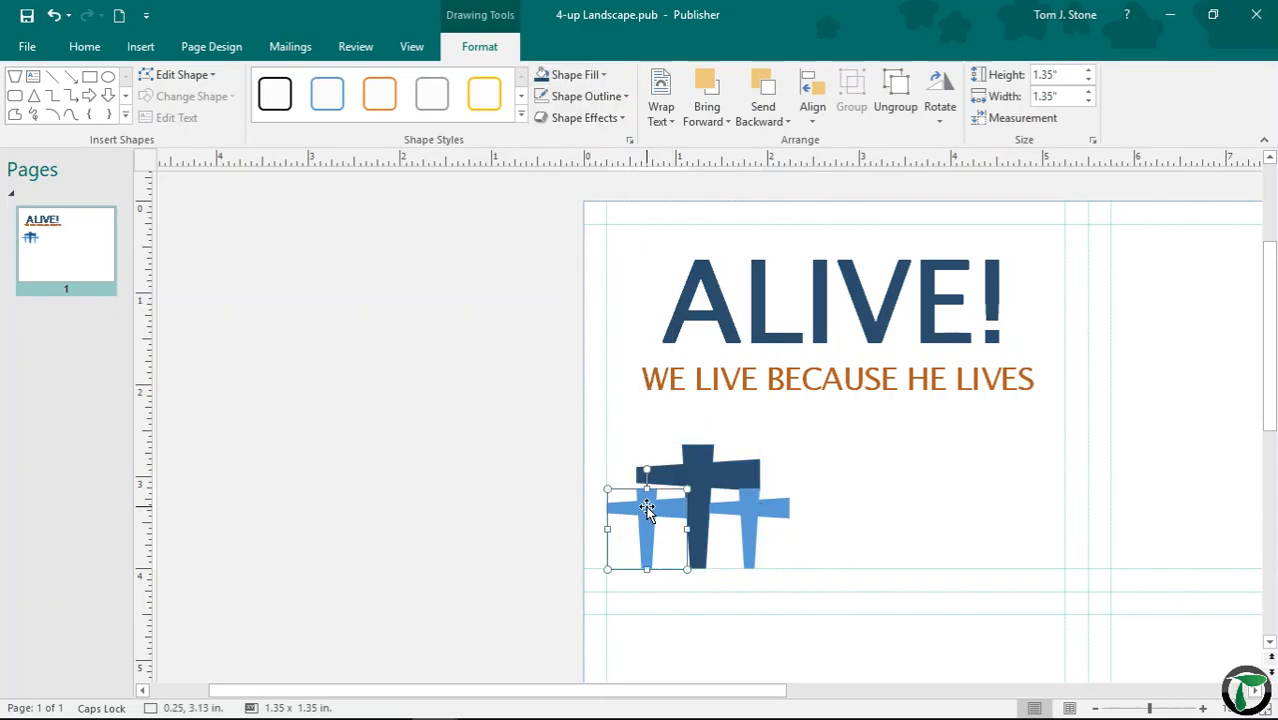
pyautogui.keyDown('shift'); pyautogui.click(752, 515); pyautogui.keyUp('shift')
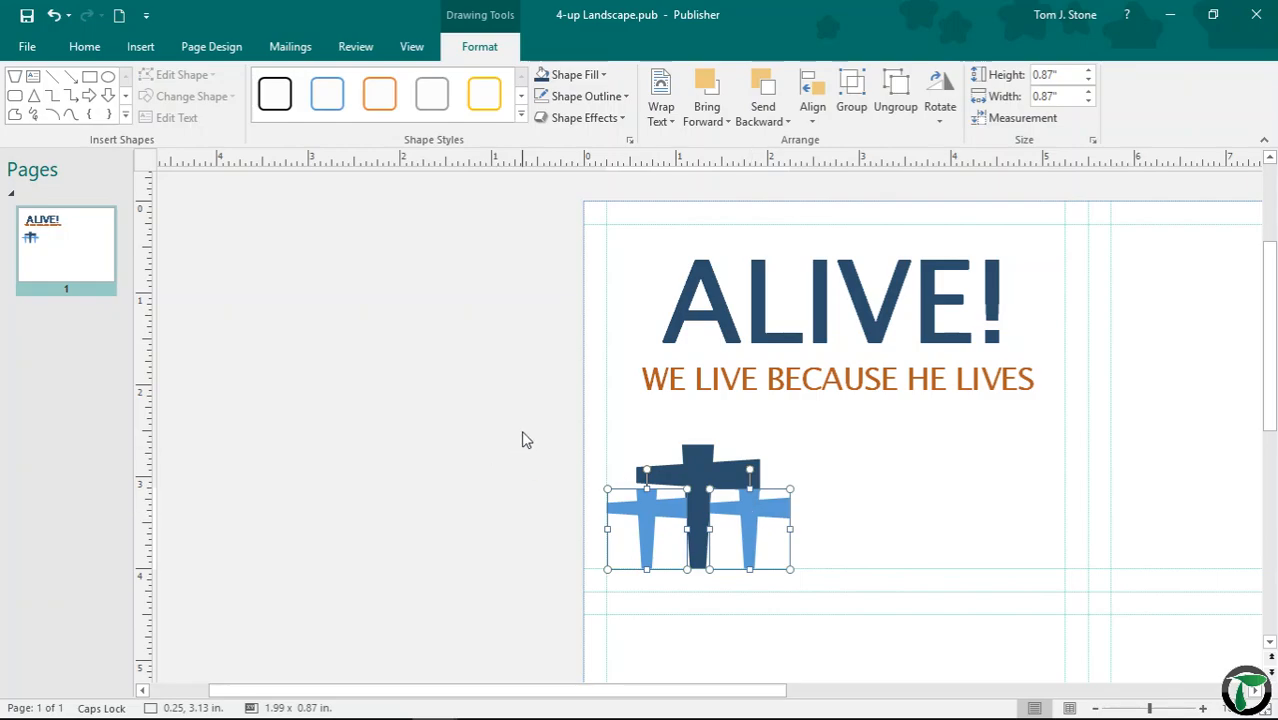
pyautogui.click(588, 75)
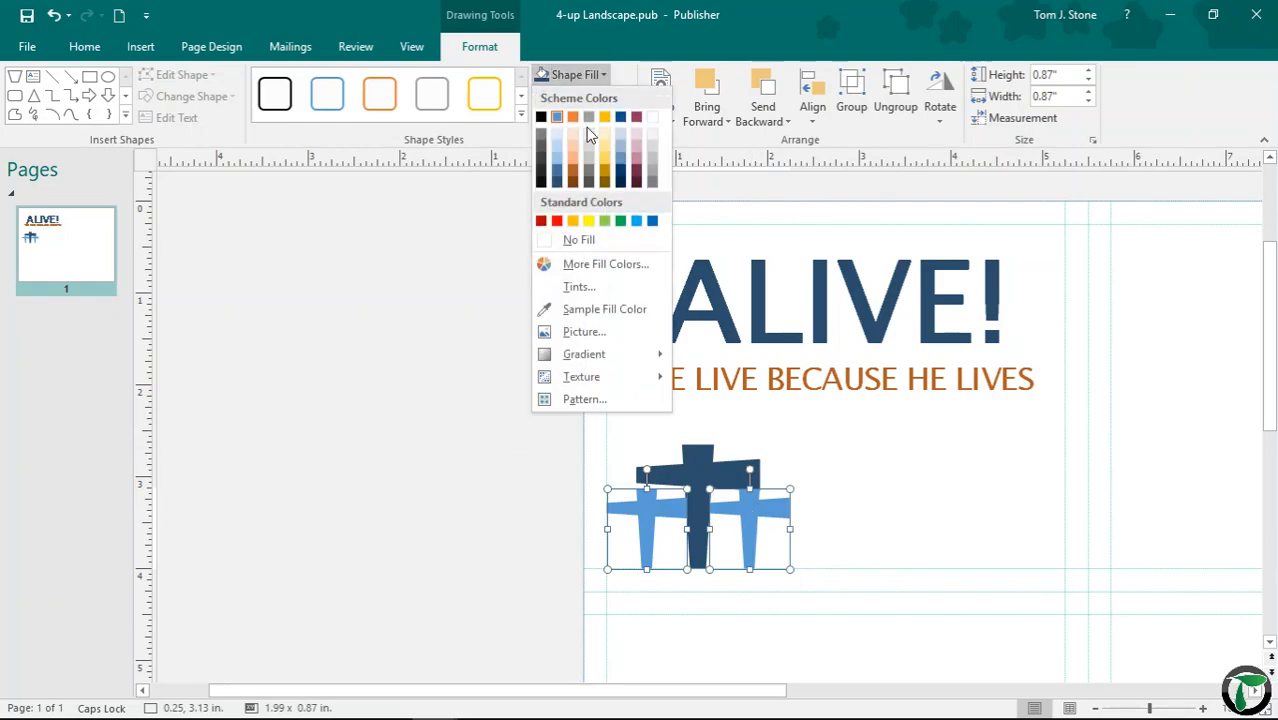
pyautogui.click(573, 176)
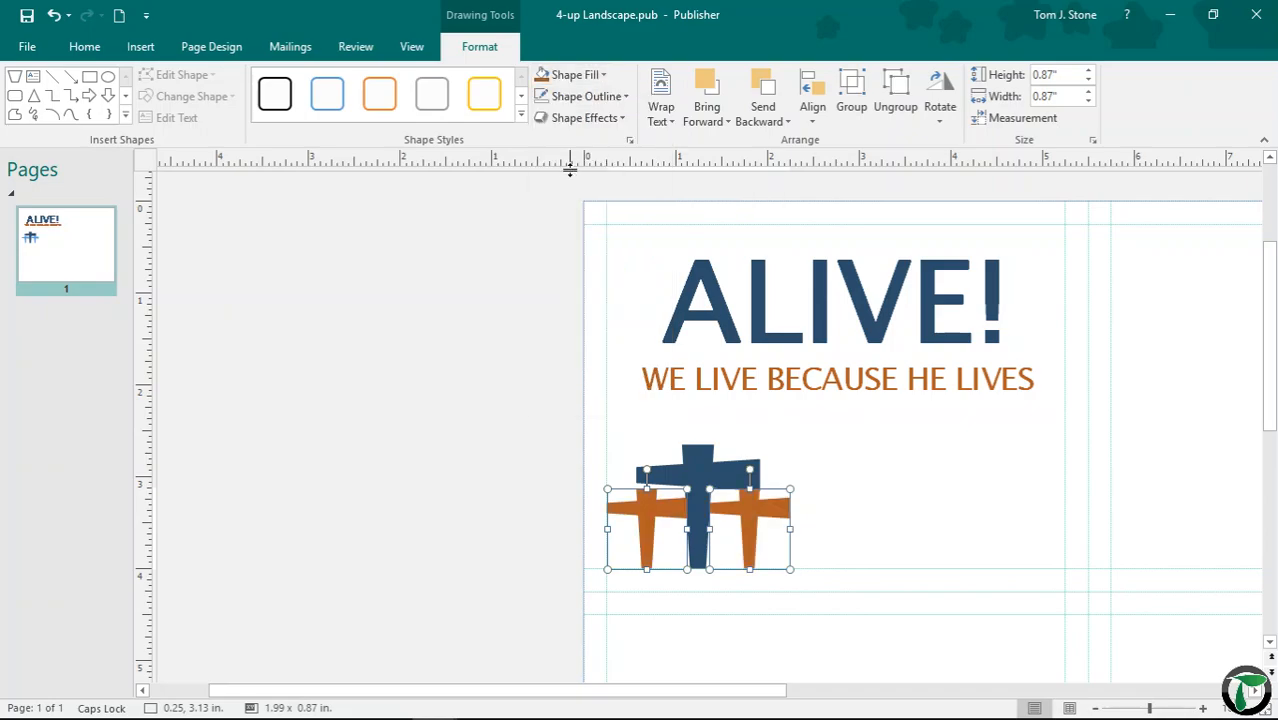
pyautogui.click(795, 445)
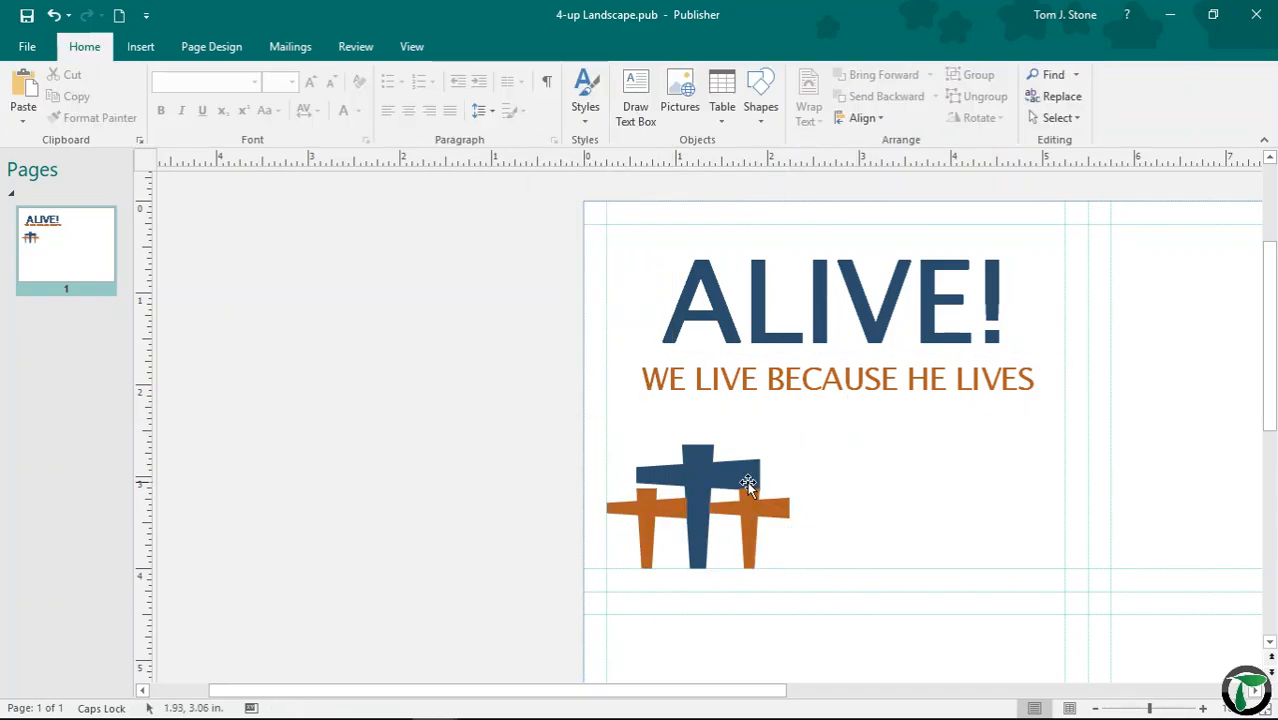
# Bring the large blue cross forward so it overlaps the small orange crosses
pyautogui.scroll(3, 699, 468)
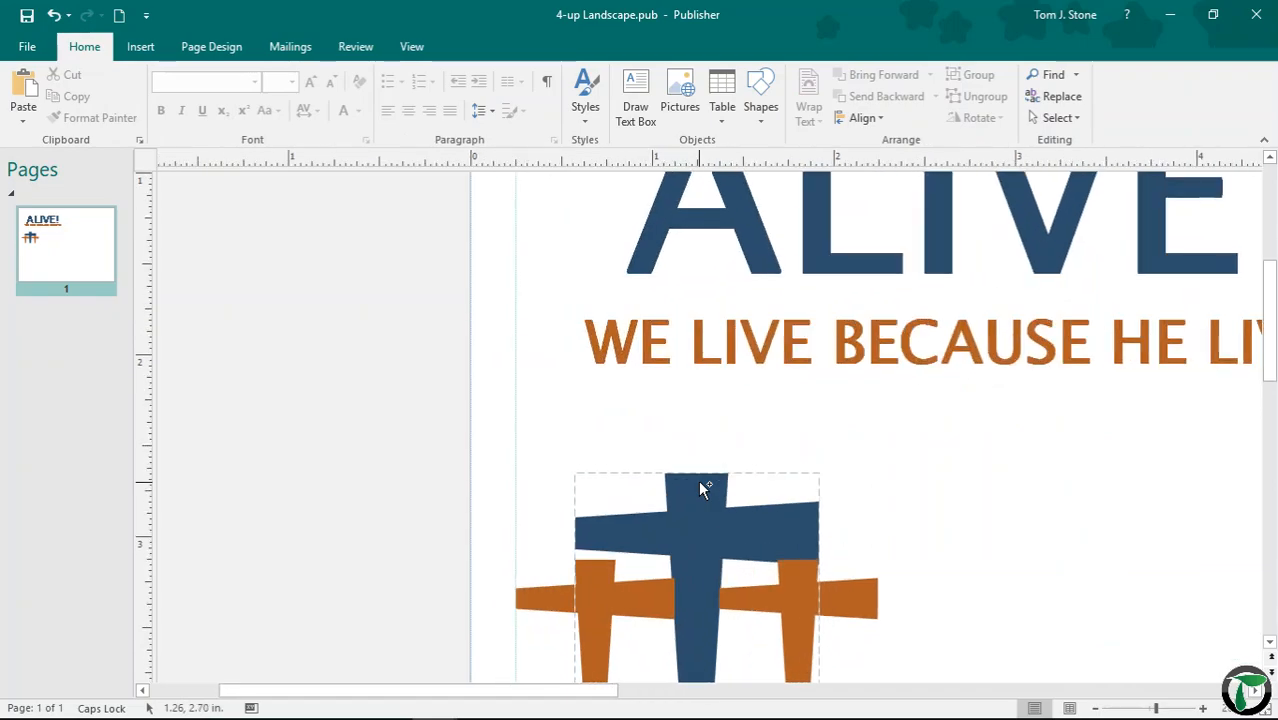
pyautogui.click(693, 500)
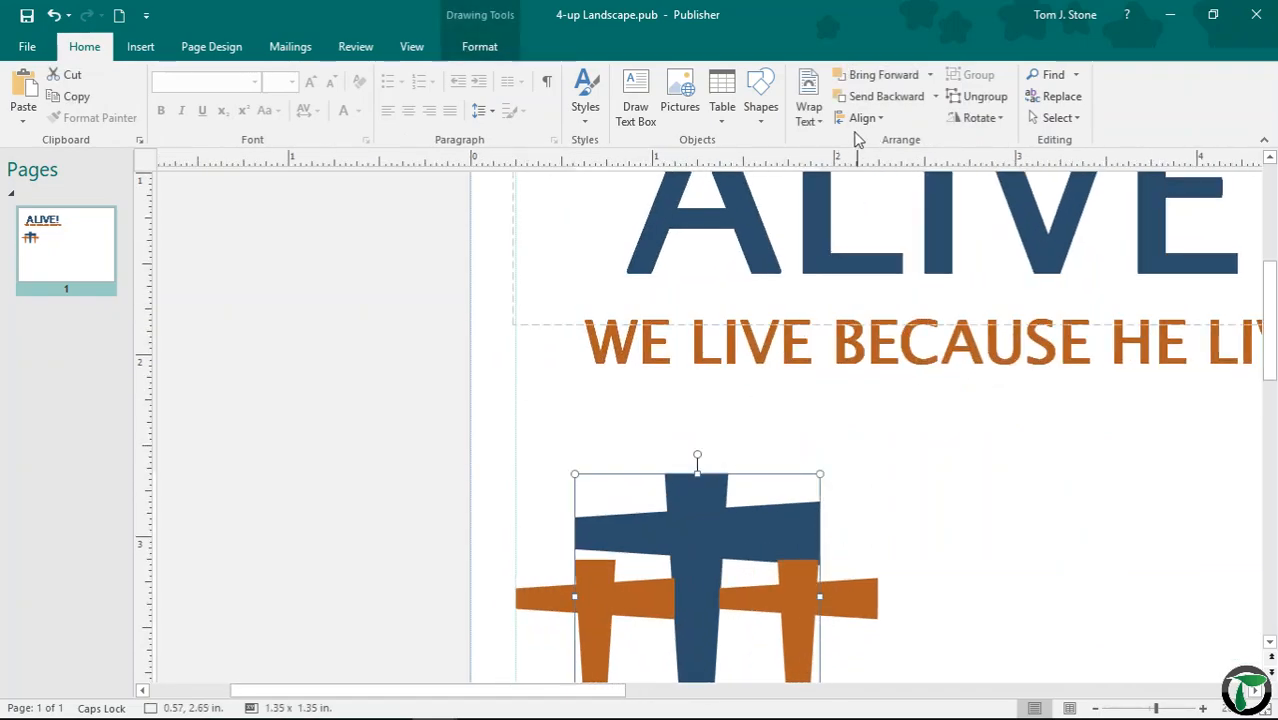
pyautogui.click(876, 76)
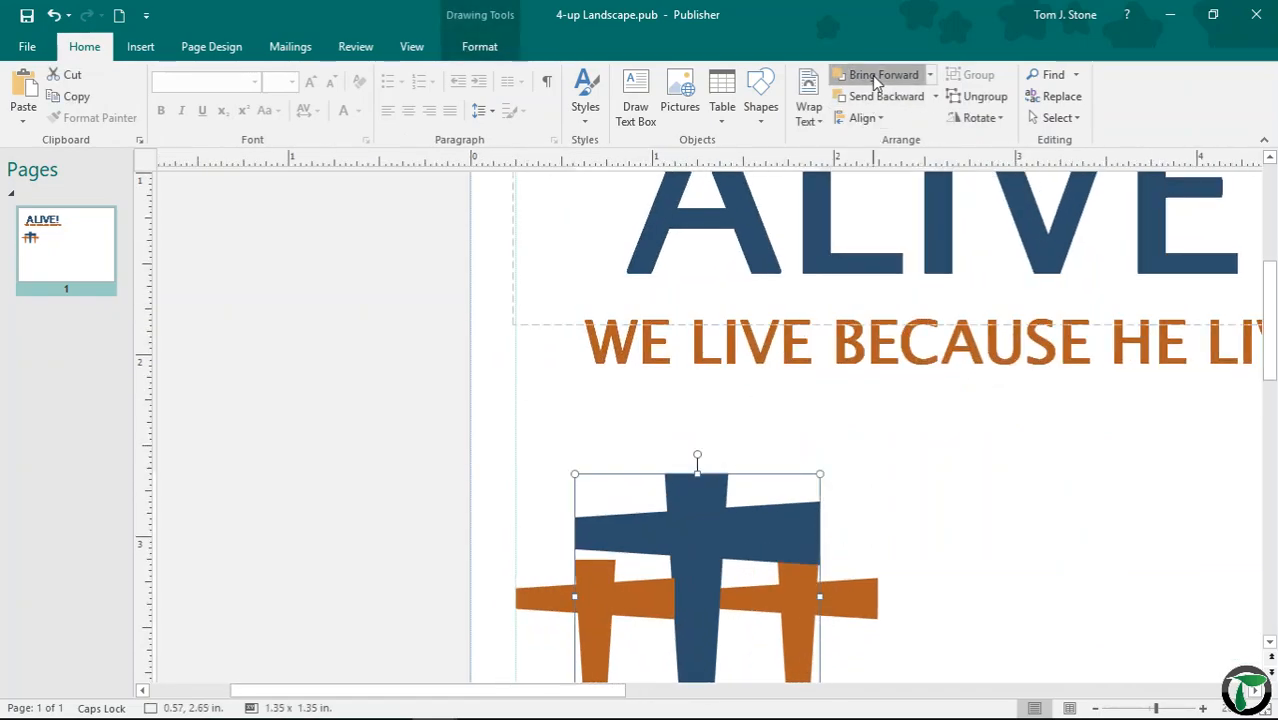
pyautogui.scroll(-3, 437, 390)
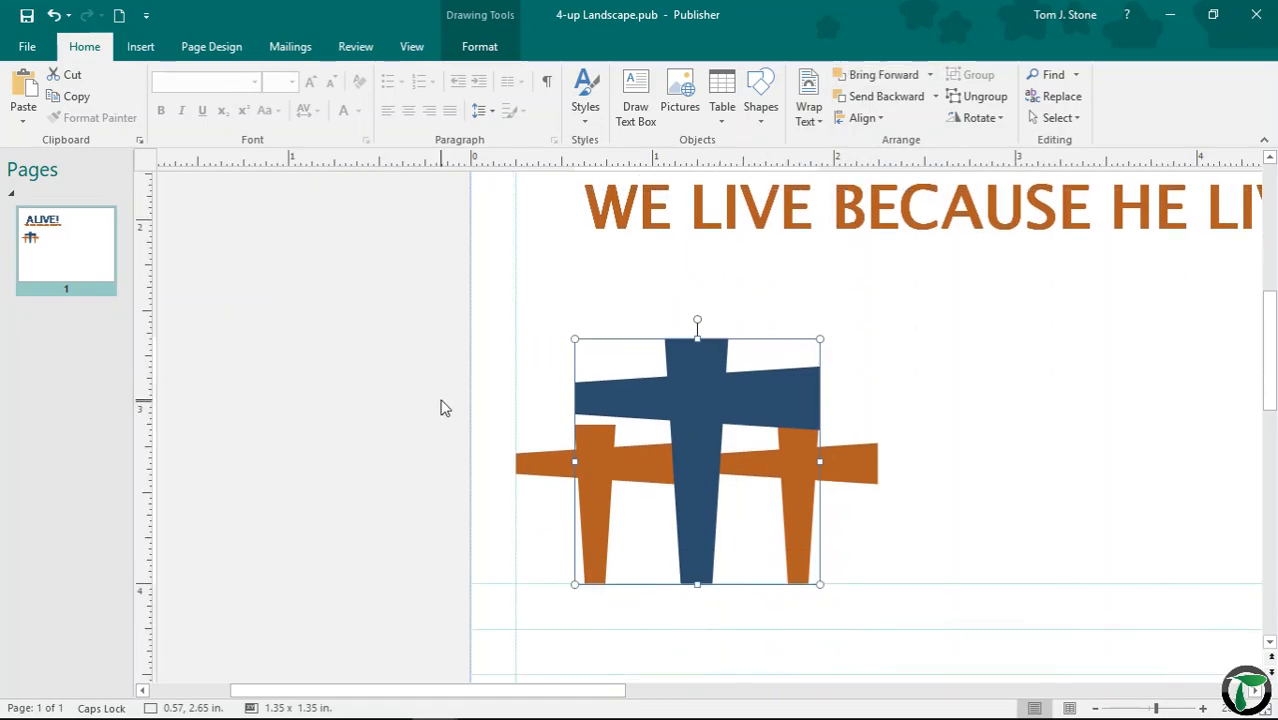
pyautogui.scroll(1, 445, 408)
pyautogui.click(443, 406)
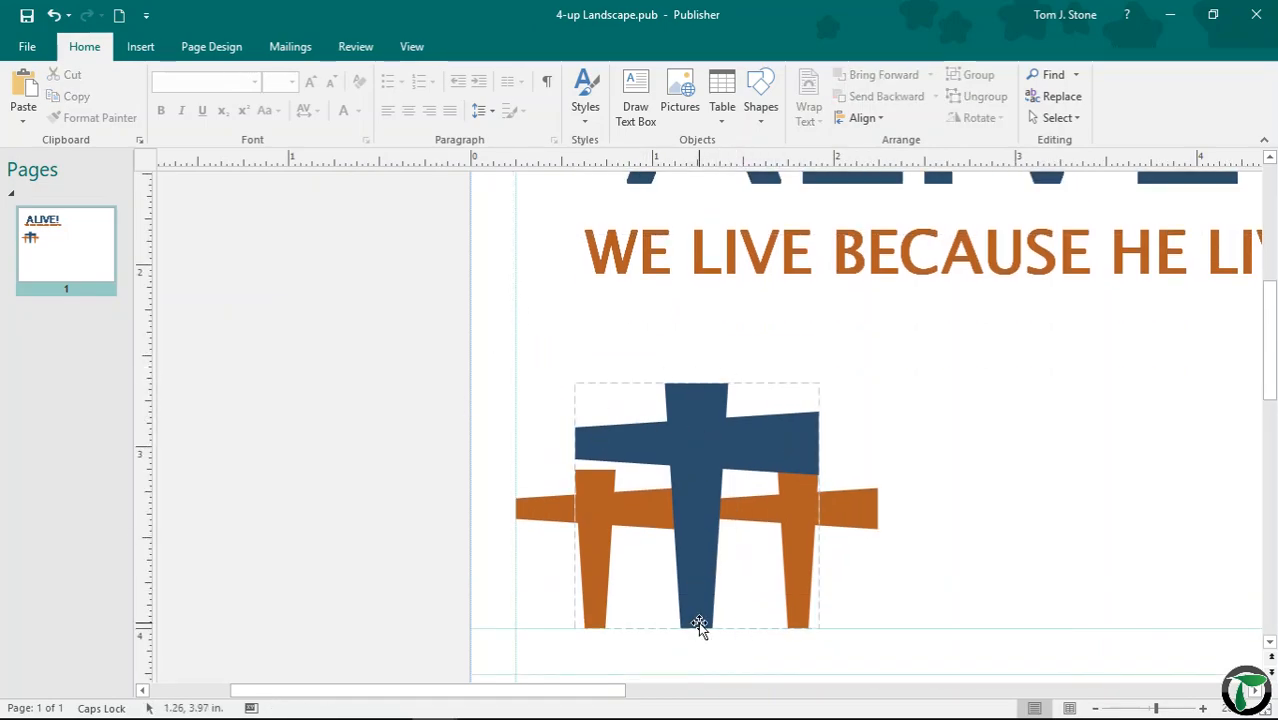
# Move the "WE LIVE BECAUSE HE LIVES" text box up about 0.09 in, closer to the heading
pyautogui.scroll(-5, 713, 528)
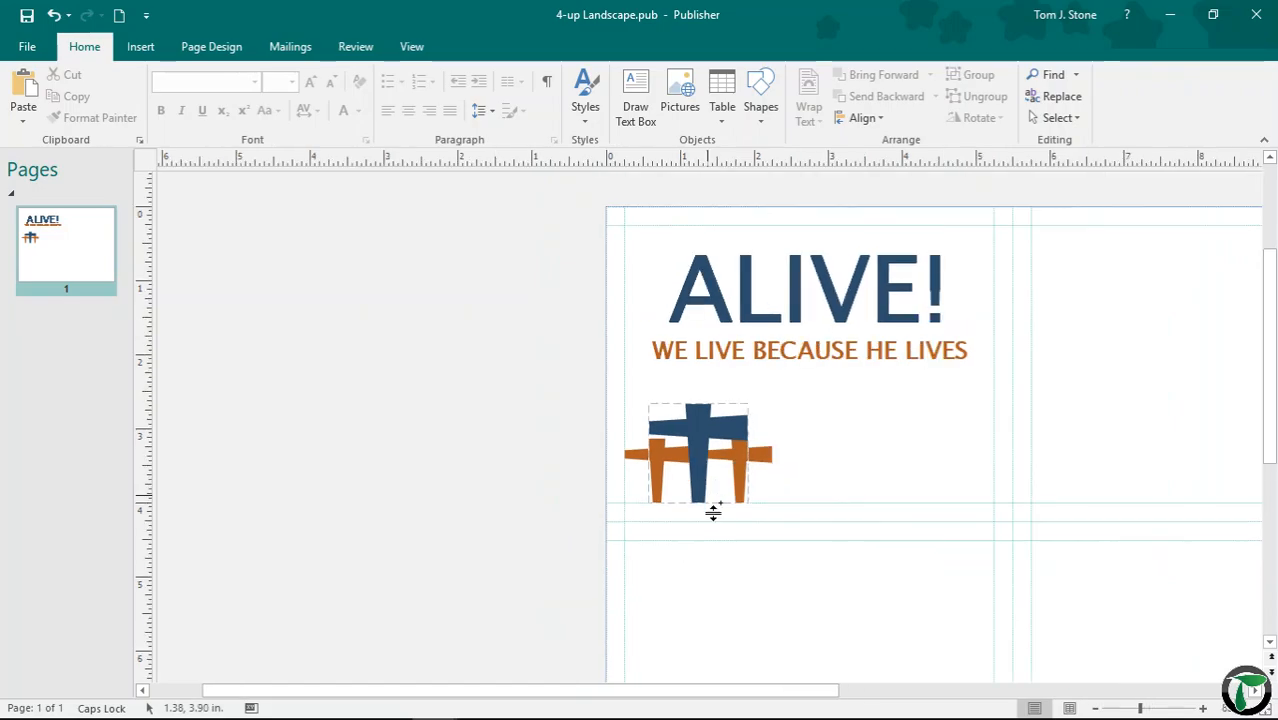
pyautogui.click(807, 346)
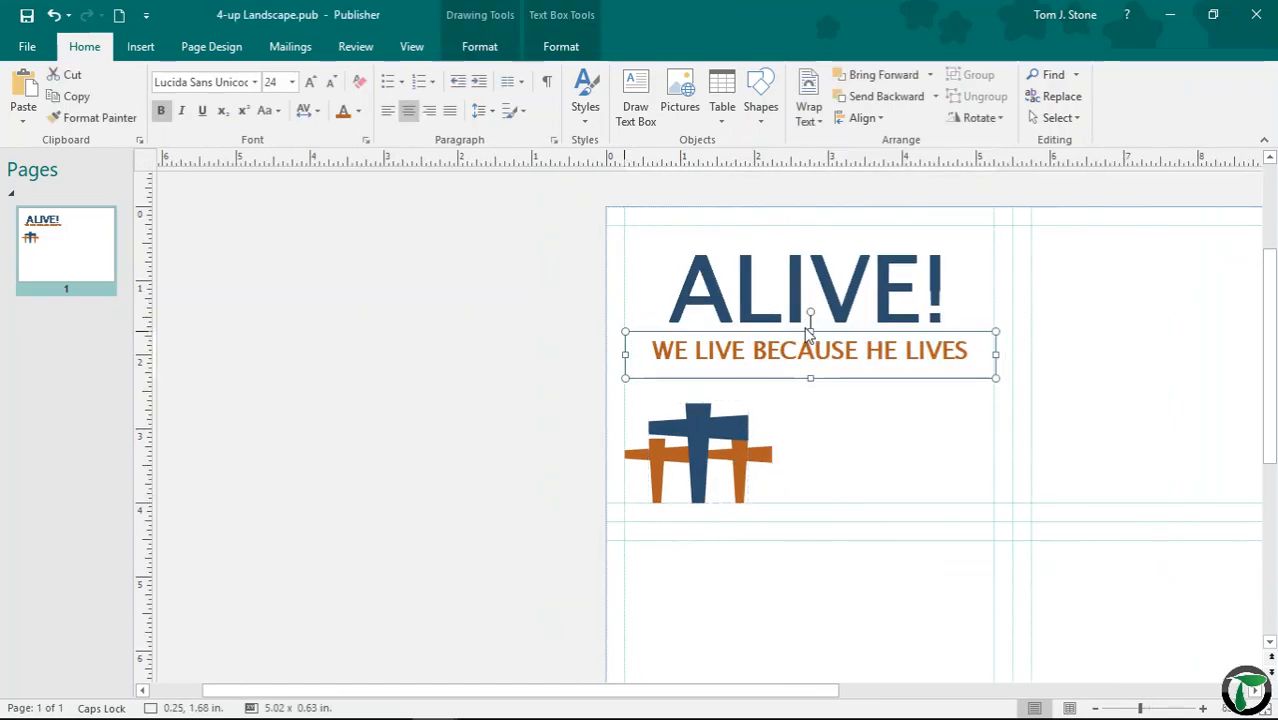
pyautogui.moveTo(806, 328); pyautogui.dragTo(806, 321)
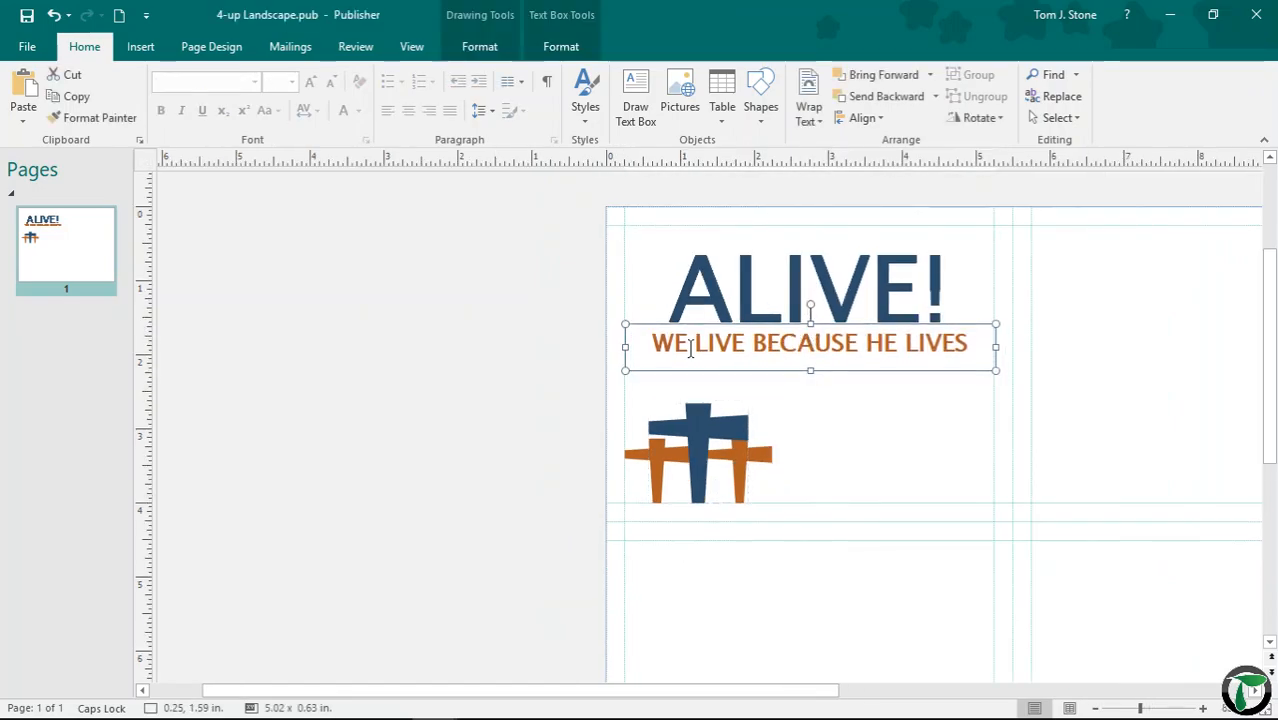
pyautogui.click(467, 408)
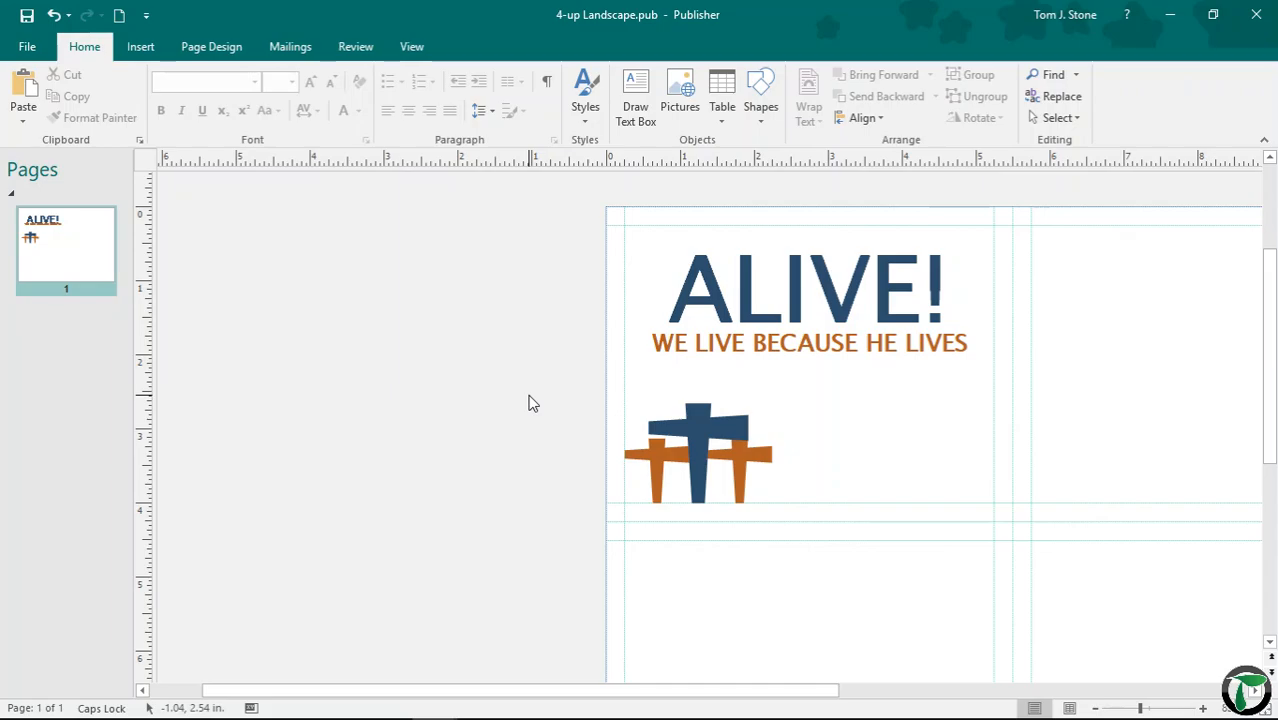
# Duplicate the heading, subtitle and three crosses together and align the copy to the guides of the upper-right card
pyautogui.scroll(-3, 570, 409)
pyautogui.scroll(1, 570, 409)
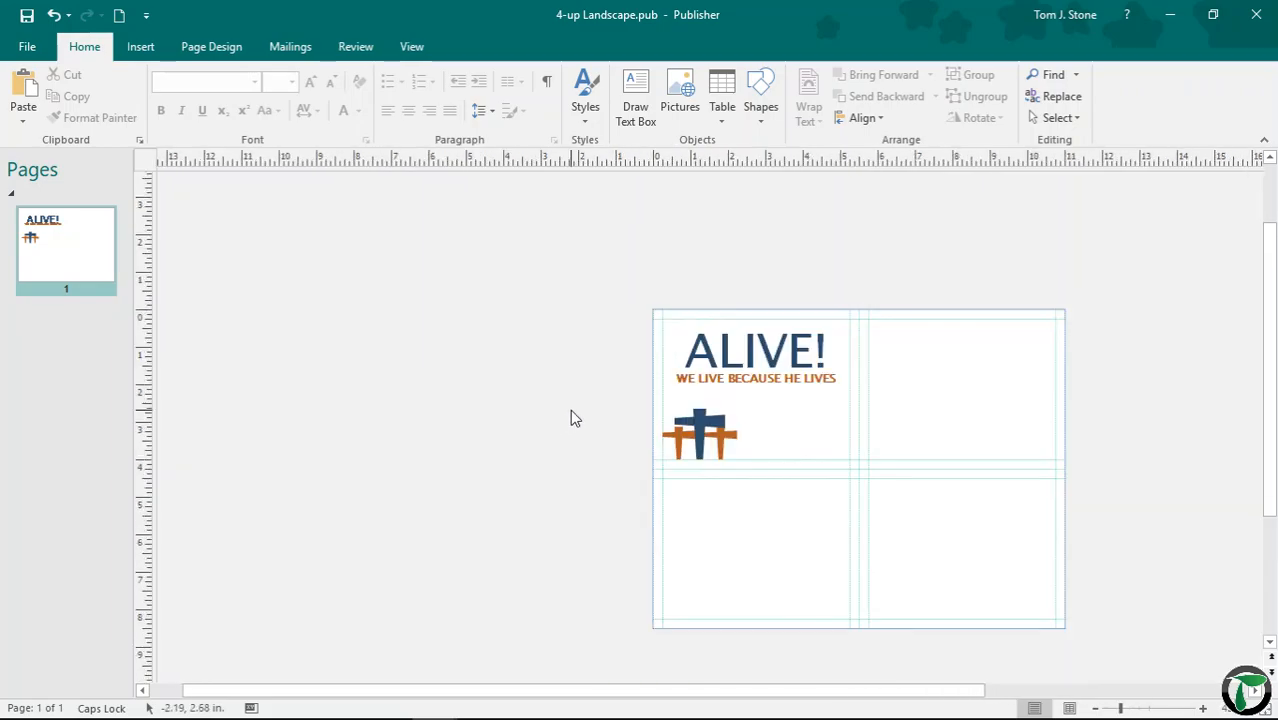
pyautogui.moveTo(659, 697); pyautogui.dragTo(771, 690)
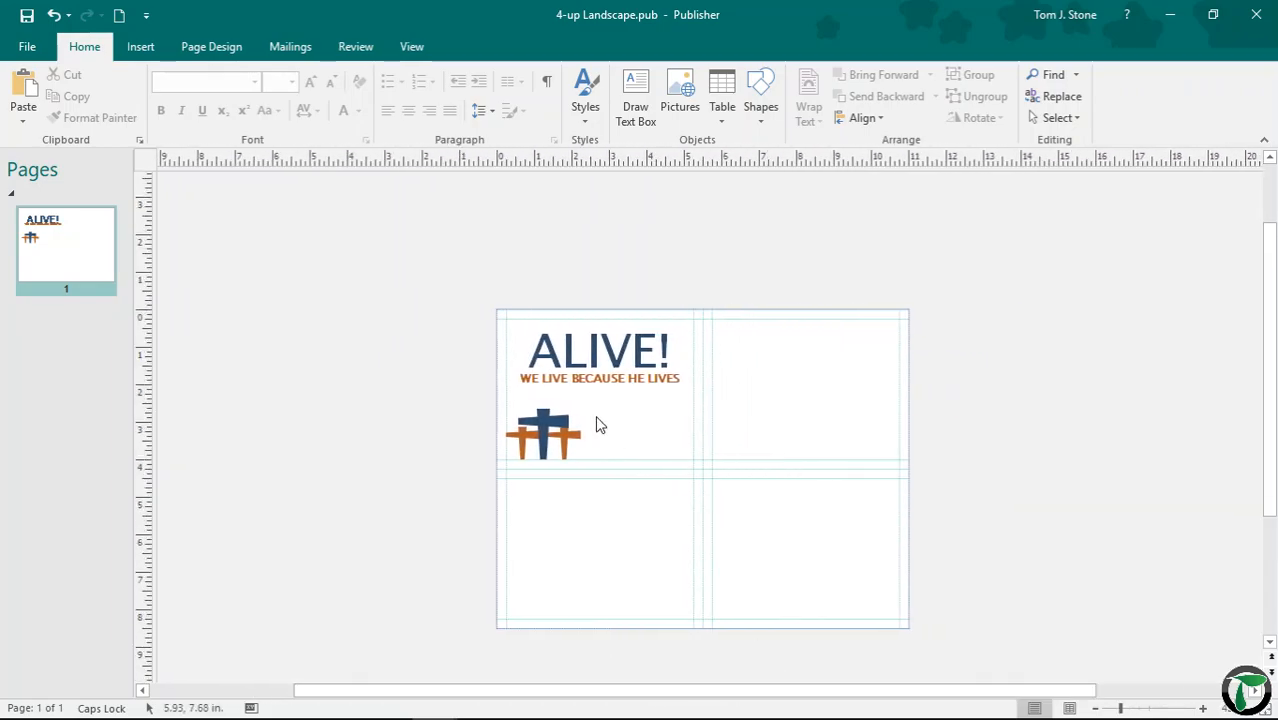
pyautogui.click(541, 350)
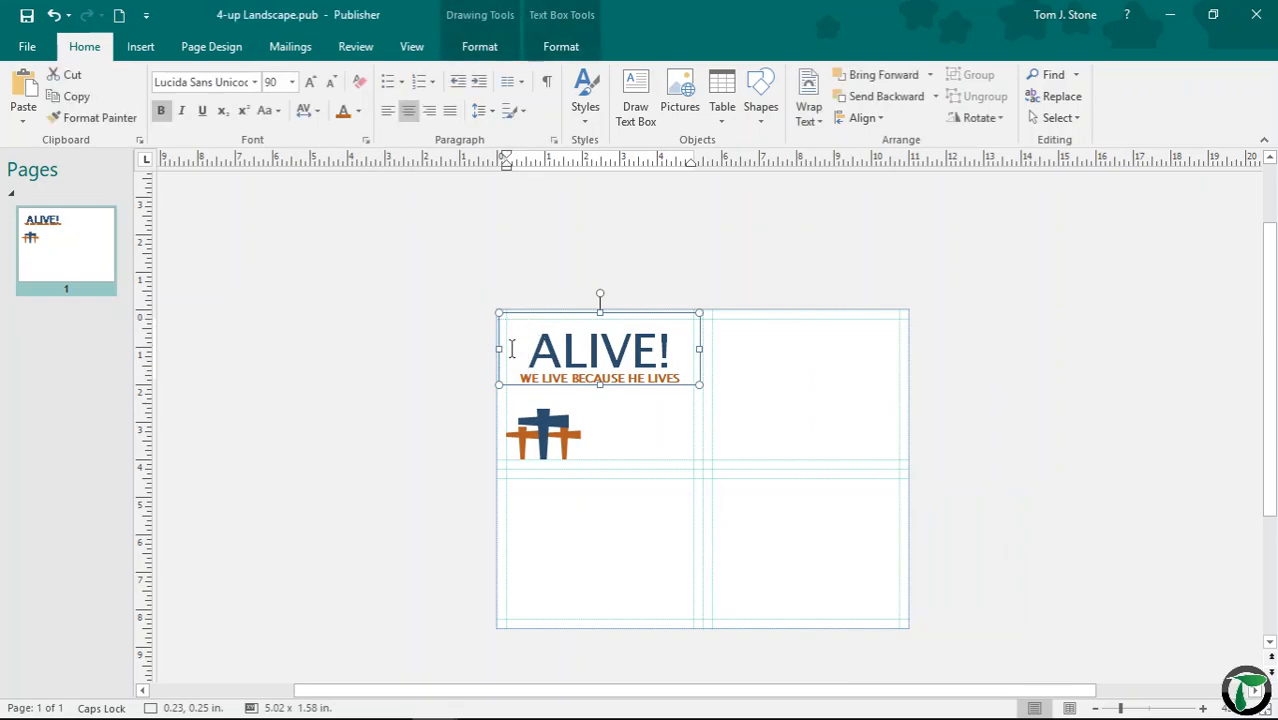
pyautogui.click(520, 440)
pyautogui.click(510, 437)
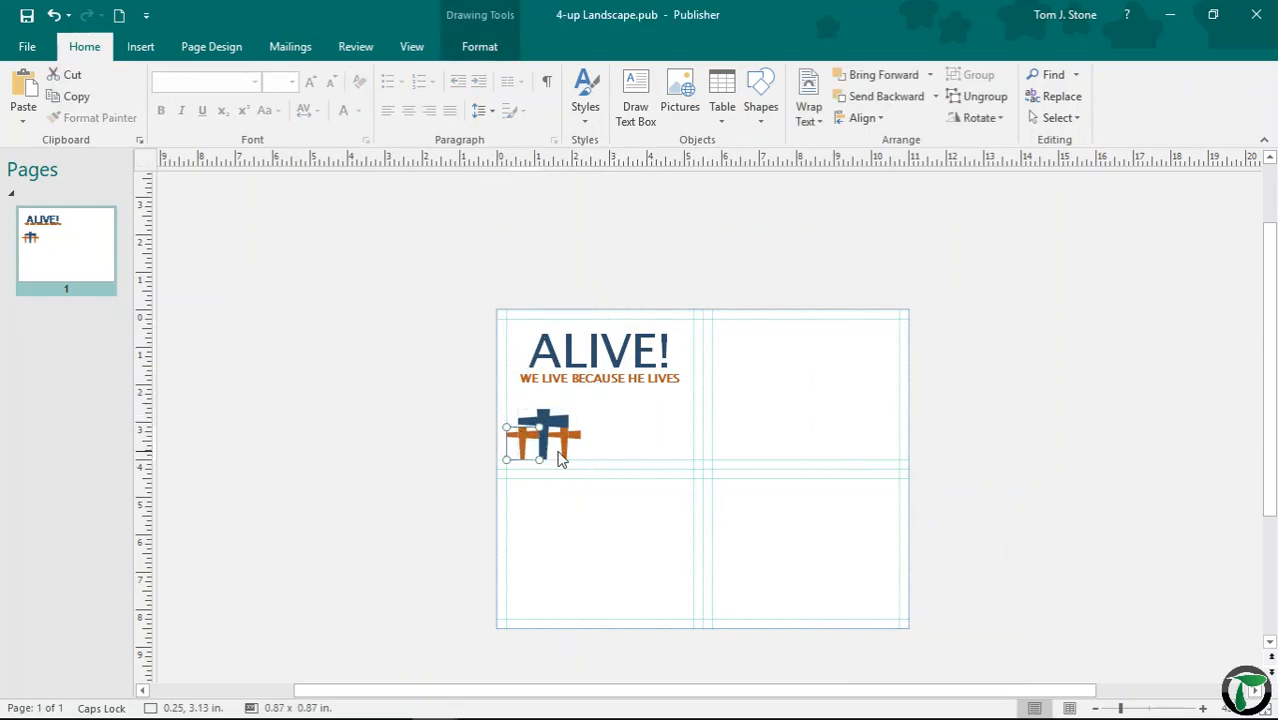
pyautogui.moveTo(454, 273); pyautogui.dragTo(728, 507)
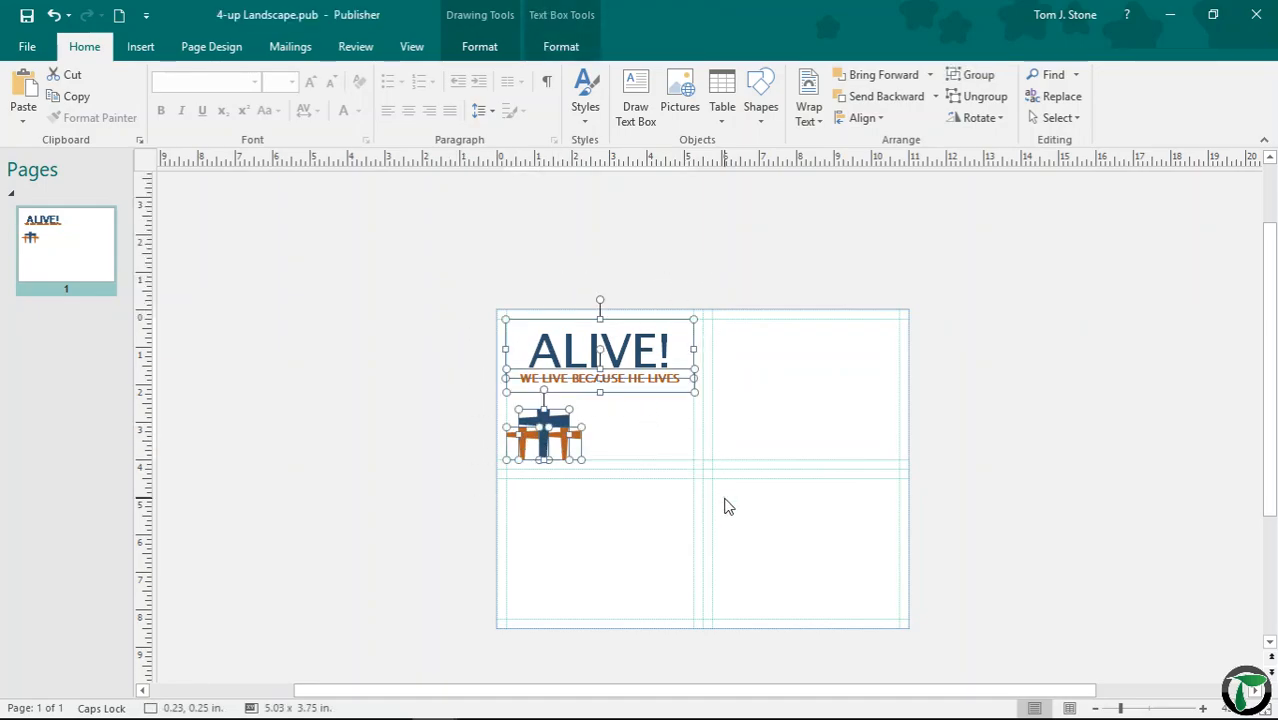
pyautogui.hotkey('ctrl', 'v')
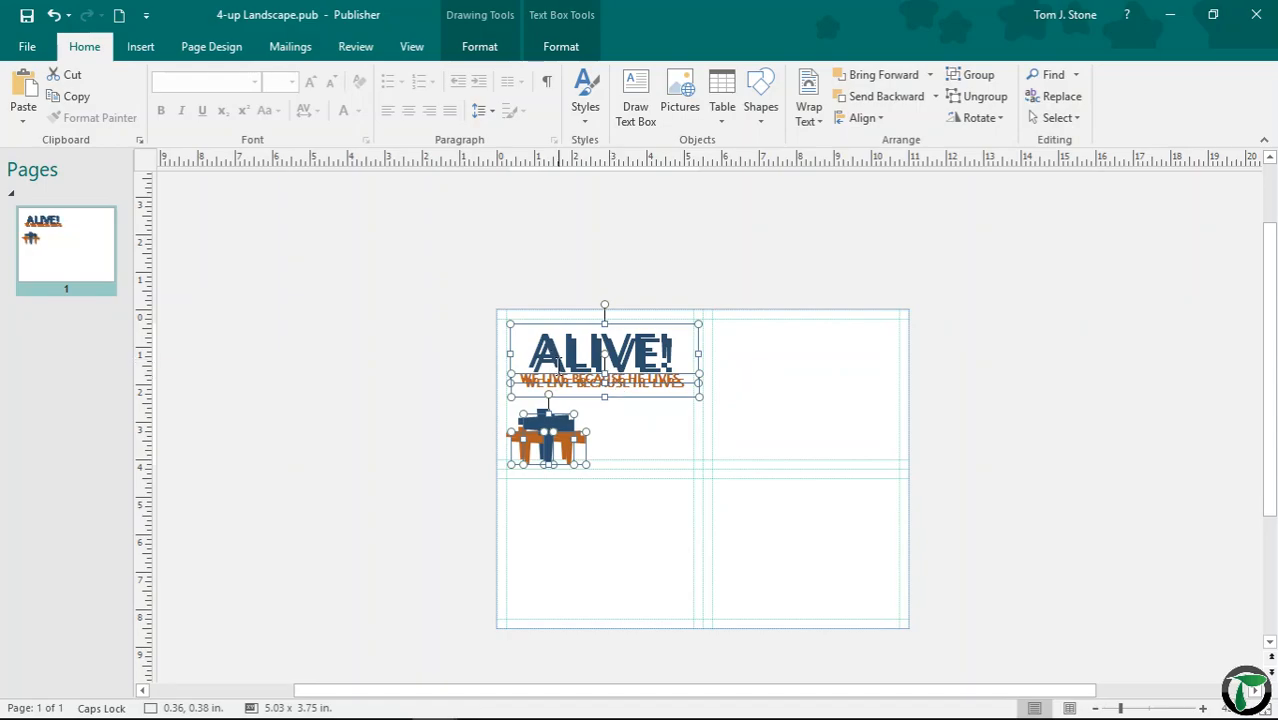
pyautogui.moveTo(563, 390); pyautogui.dragTo(763, 380)
# Duplicate the contents of both upper cards and align the copies to the guides of the two lower cards
pyautogui.moveTo(406, 274); pyautogui.dragTo(928, 498)
pyautogui.moveTo(623, 345)
pyautogui.mouseDown()
pyautogui.moveTo(600, 370)
pyautogui.moveTo(761, 457)
pyautogui.moveTo(775, 448)
pyautogui.moveTo(770, 597)
pyautogui.mouseUp()
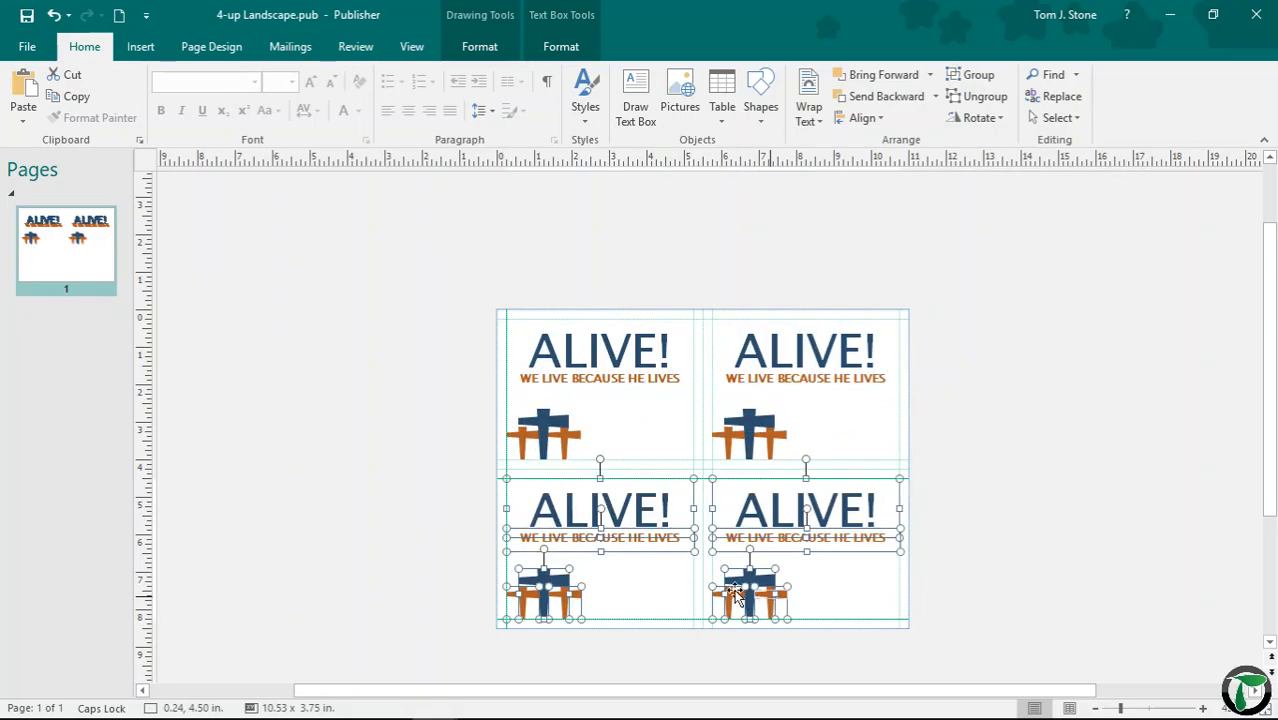
pyautogui.click(352, 491)
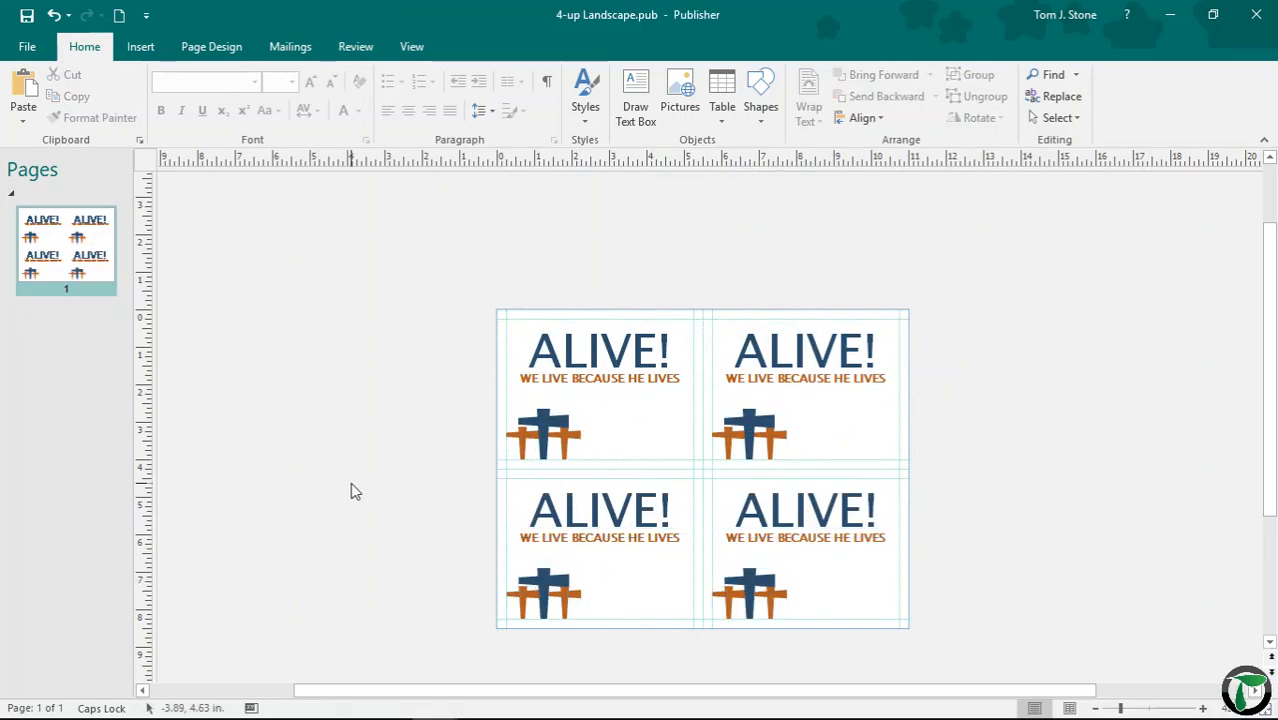